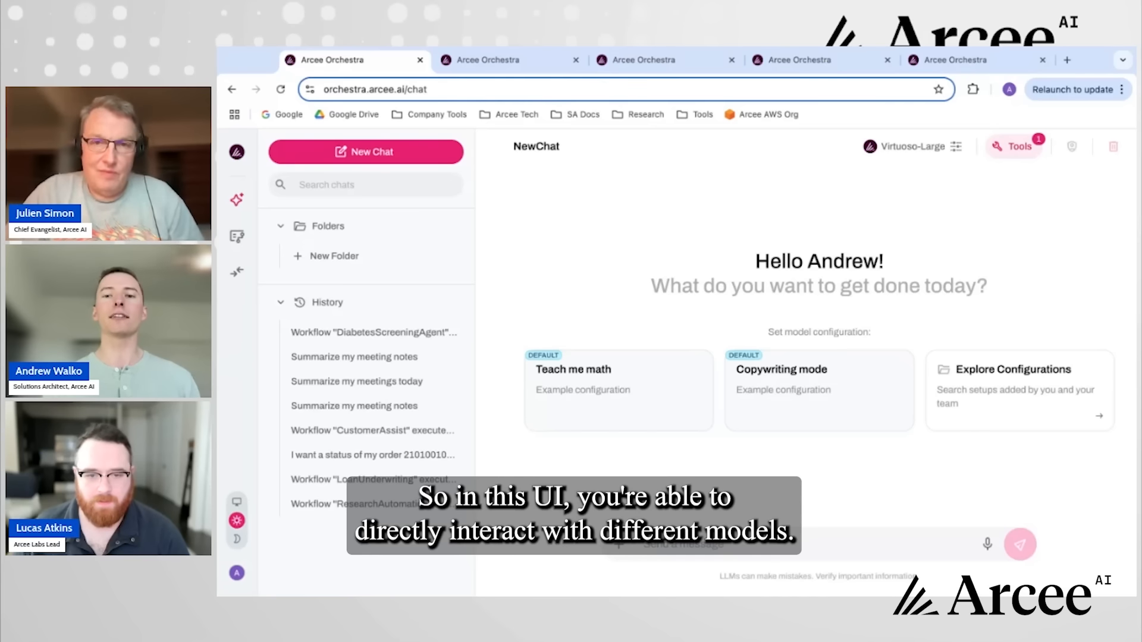
# - Review the model configuration options and parameters for Virtuoso-Large in the new chat, then close them
pyautogui.click(893, 148)
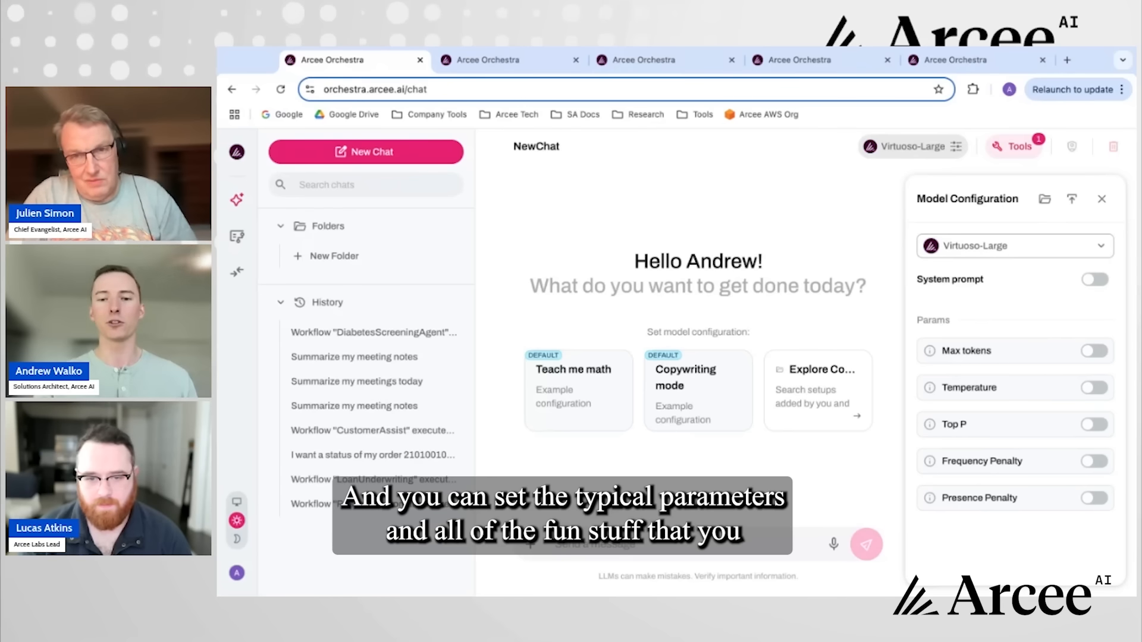
pyautogui.click(1101, 201)
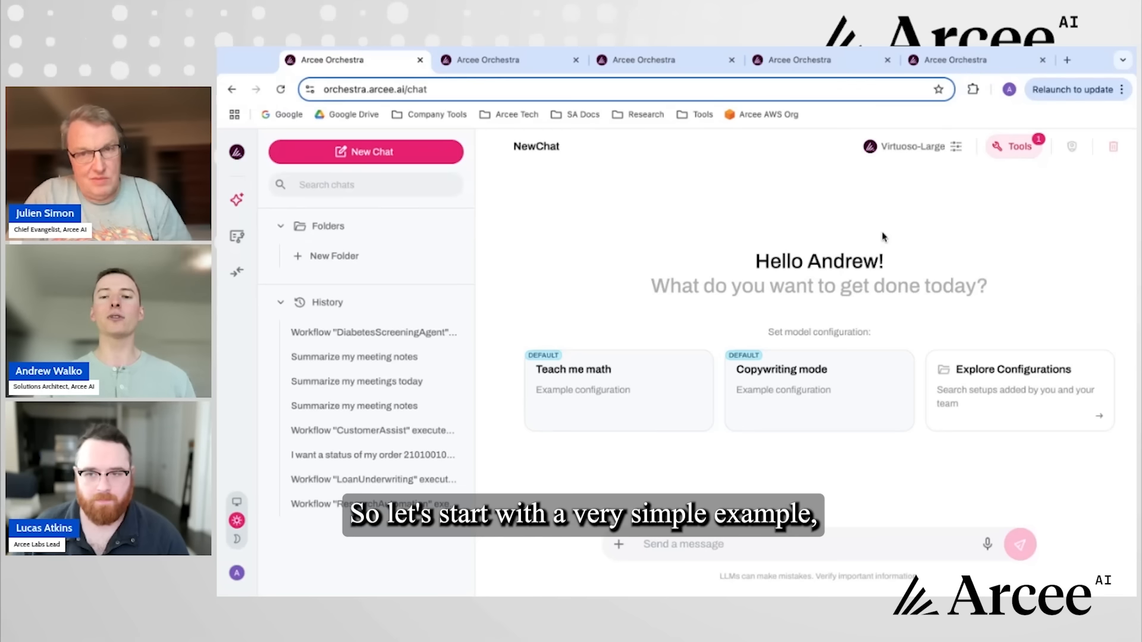
# - Open the order status chat from the history and read the generic answer and the OrderStatus workflow summary
pyautogui.click(310, 456)
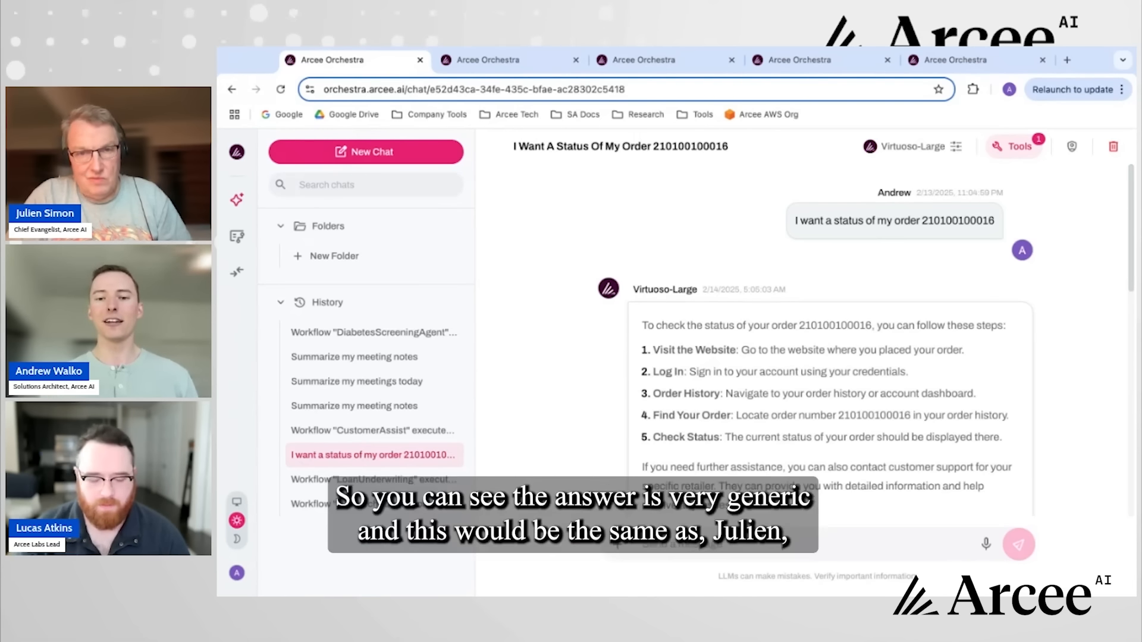
pyautogui.scroll(-1, 820, 357)
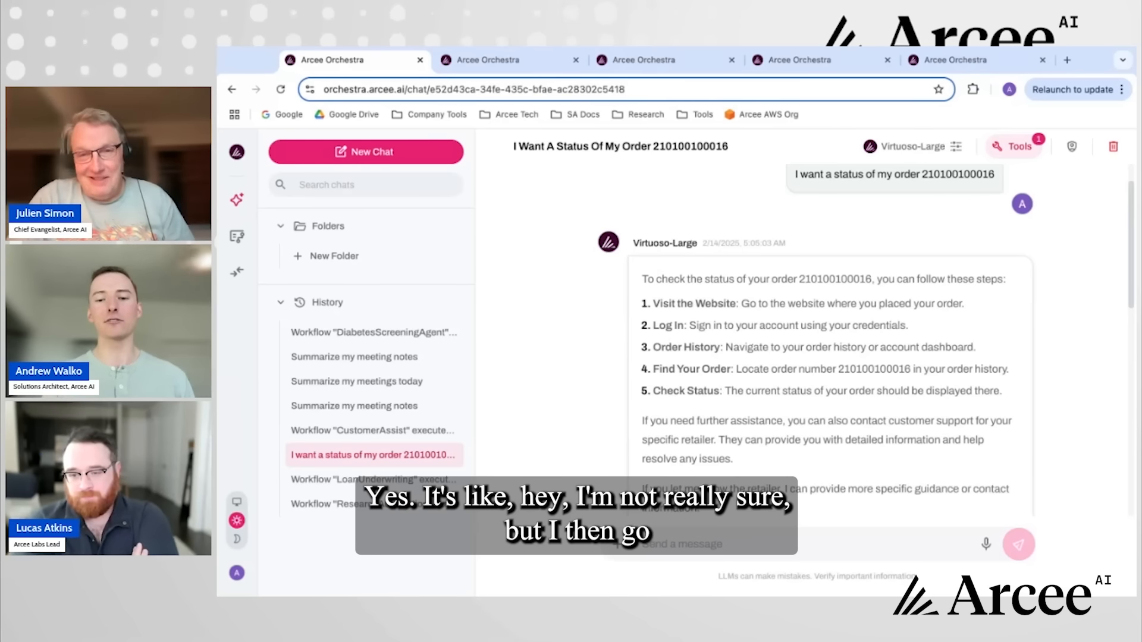
pyautogui.scroll(-5, 815, 345)
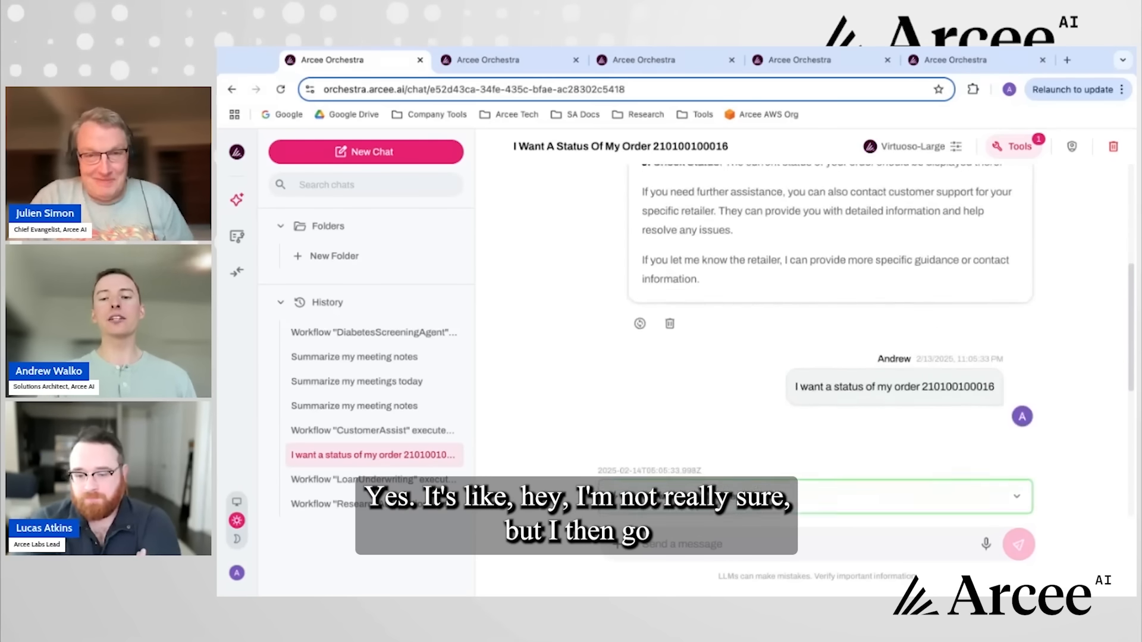
pyautogui.scroll(-3, 814, 345)
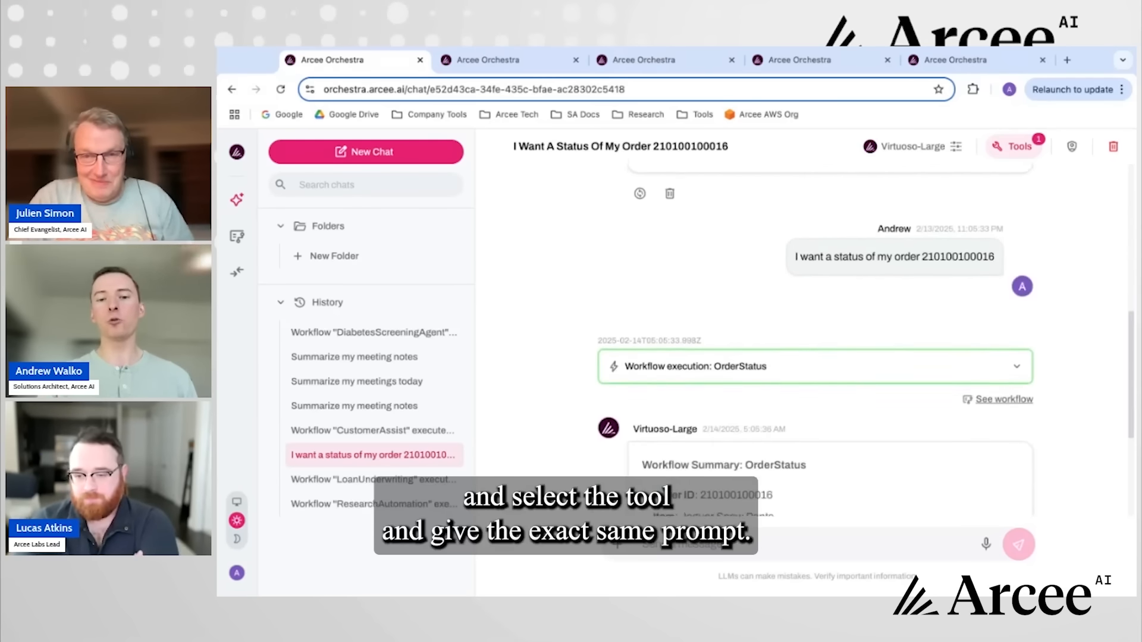
pyautogui.scroll(1, 815, 351)
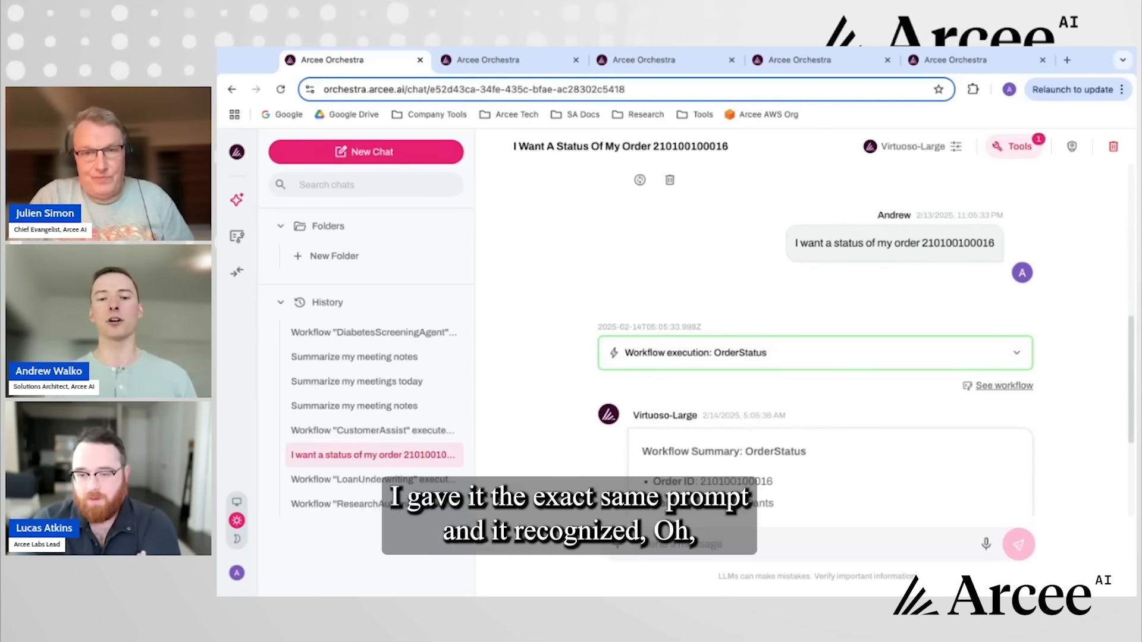
pyautogui.scroll(-3, 814, 351)
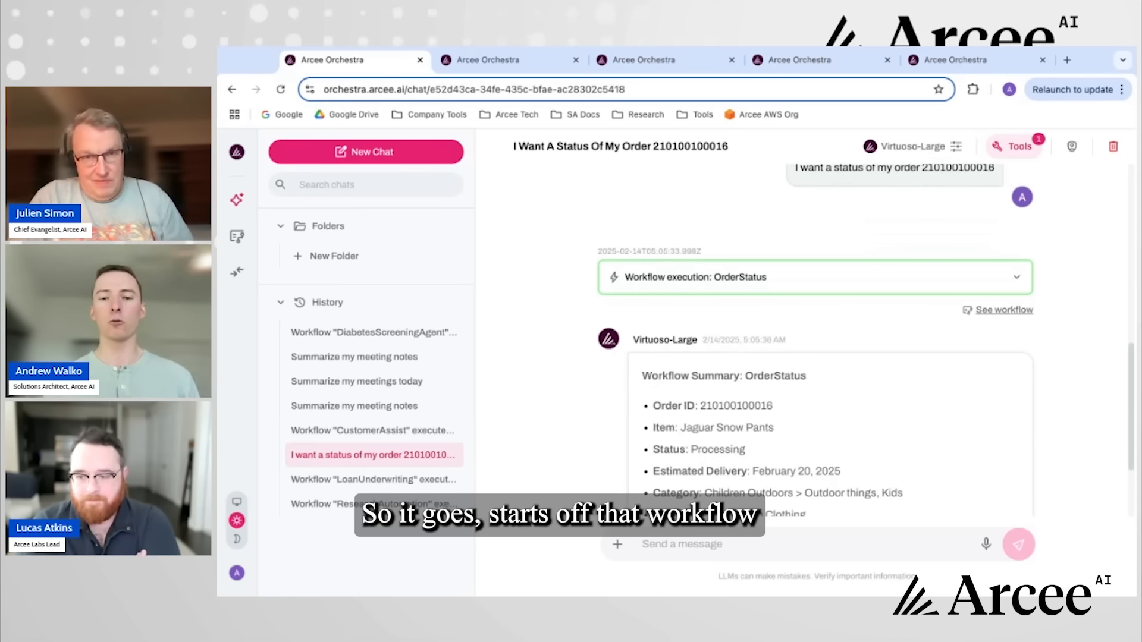
pyautogui.scroll(-2, 814, 344)
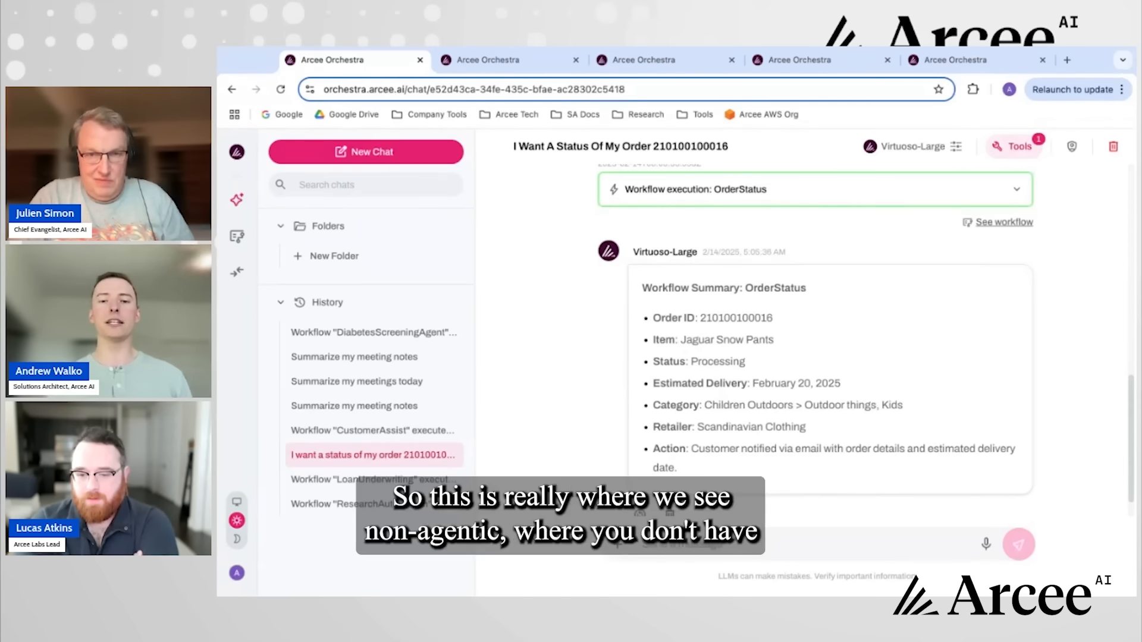
# - Compare the first reply in the order status chat with the reply produced by the OrderStatus workflow
pyautogui.scroll(6, 815, 345)
pyautogui.scroll(2, 815, 345)
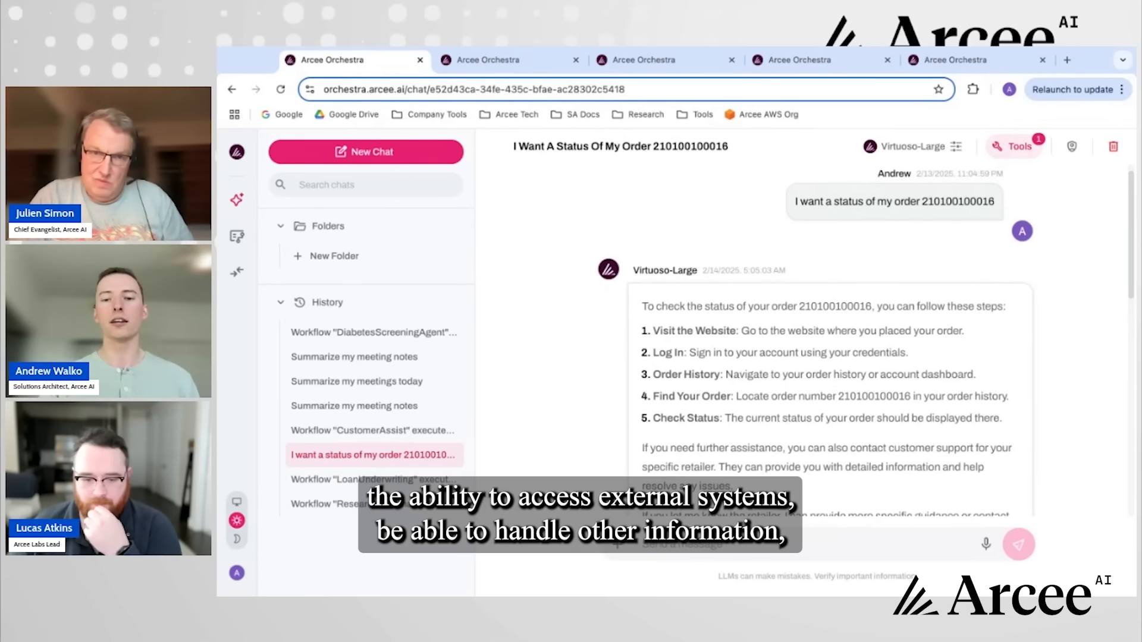
pyautogui.scroll(-10, 815, 345)
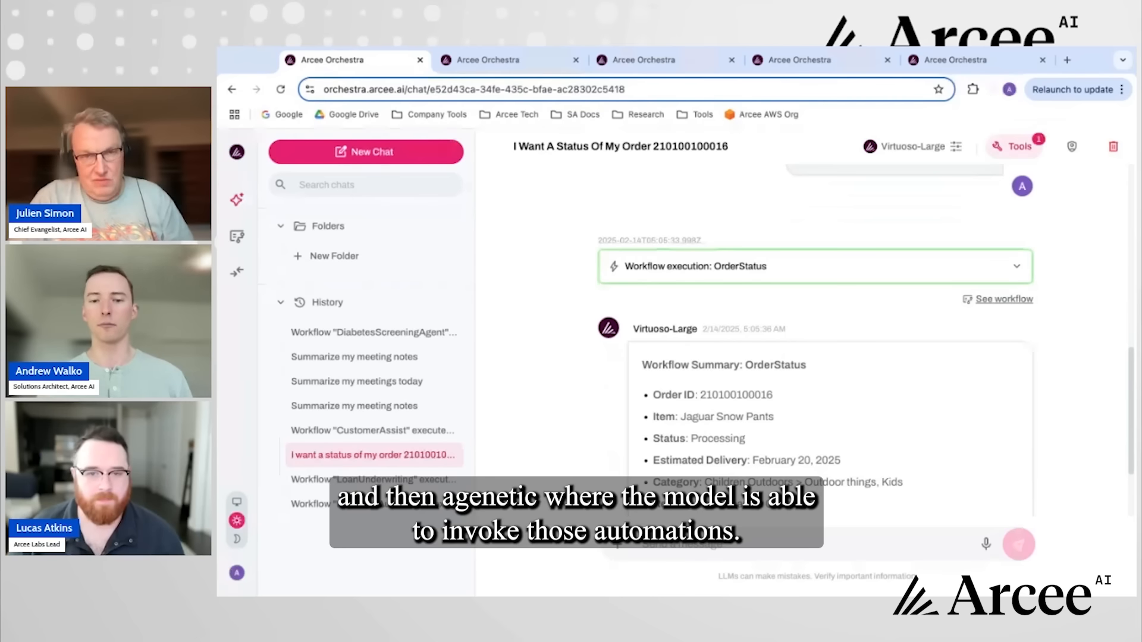
pyautogui.scroll(-2, 815, 345)
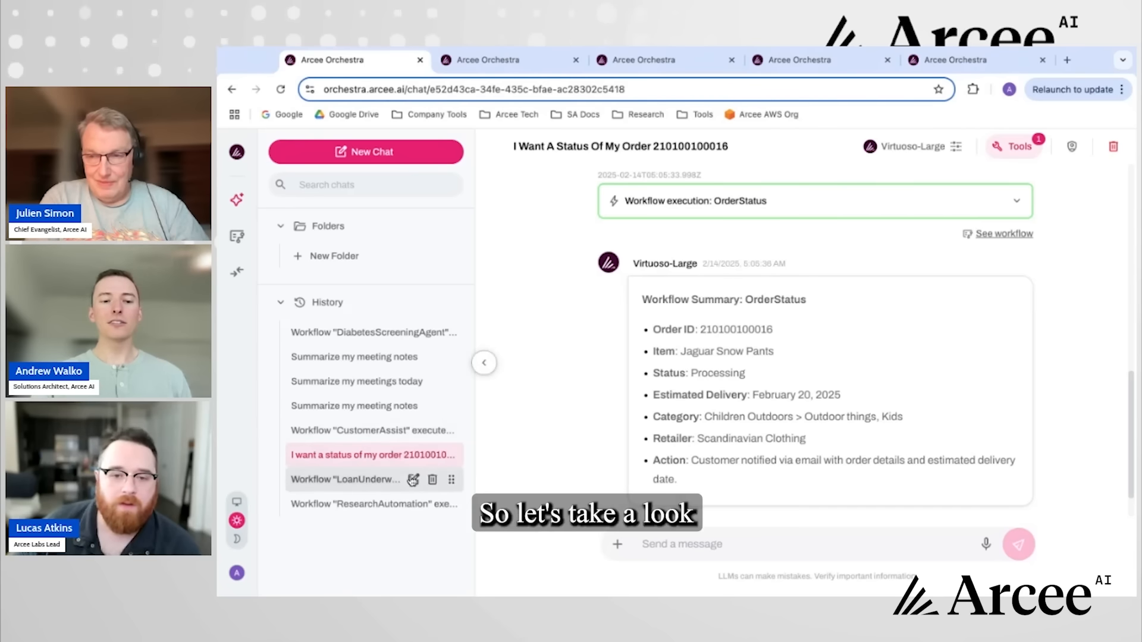
# - Open the ResearchAutomation chat from the history and read its prompt and the stock market summary it returned
pyautogui.click(345, 504)
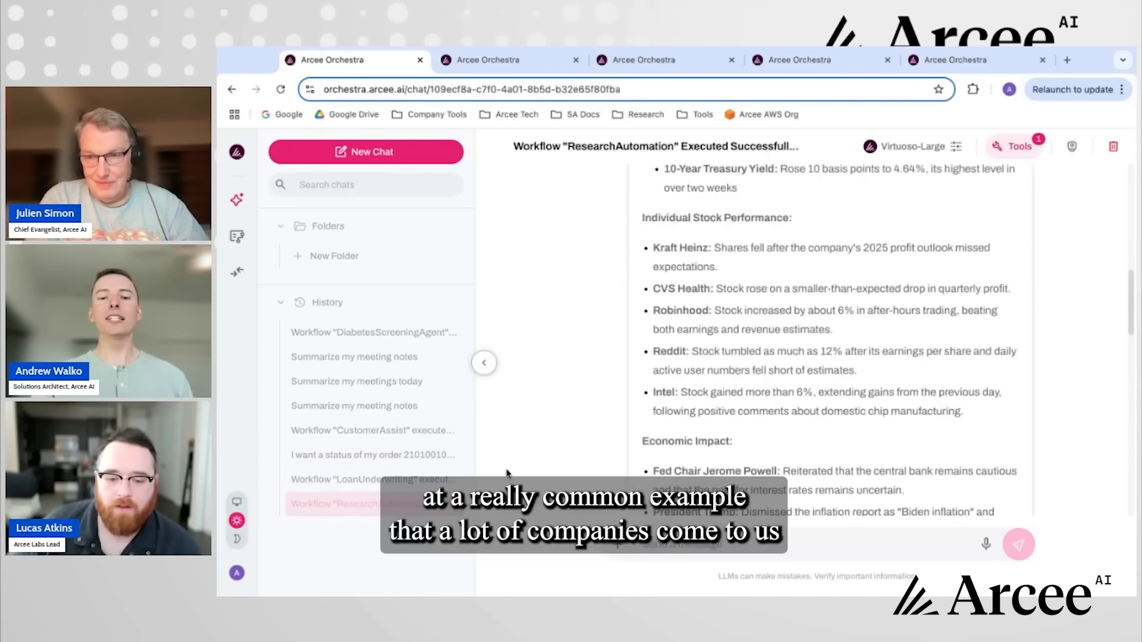
pyautogui.scroll(15, 545, 437)
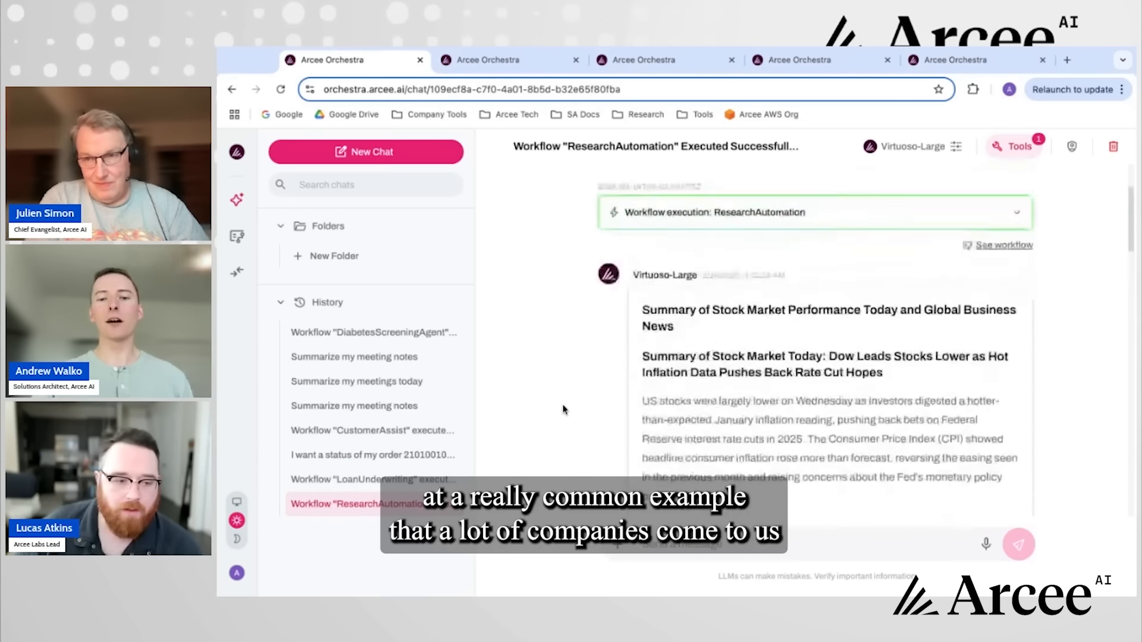
pyautogui.scroll(2, 564, 409)
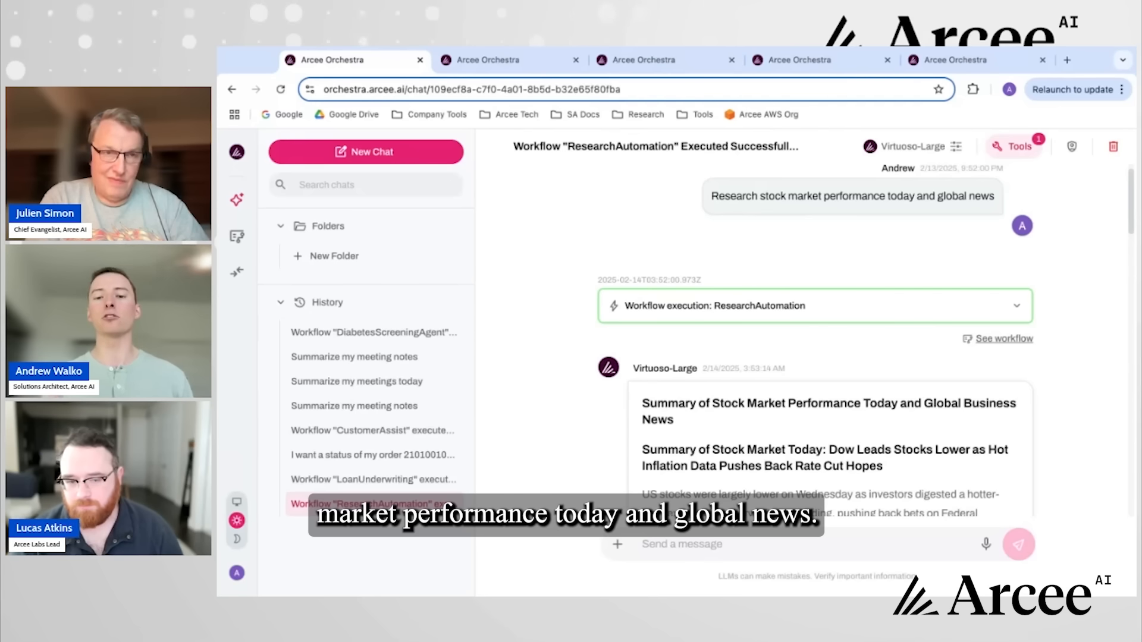
pyautogui.scroll(-3, 814, 357)
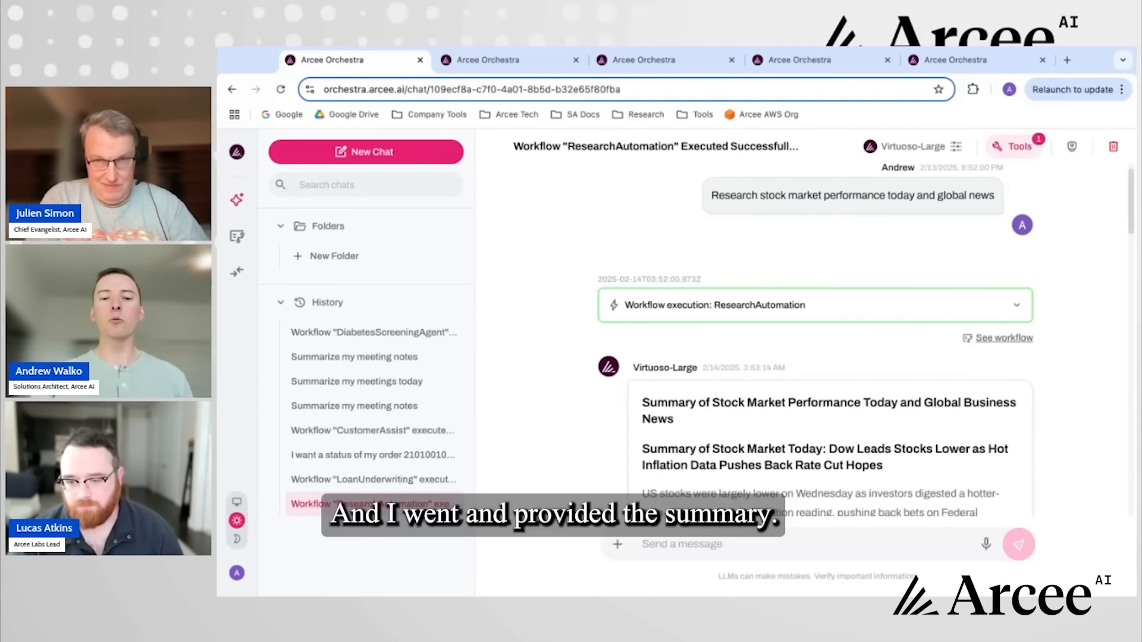
pyautogui.scroll(-2, 815, 357)
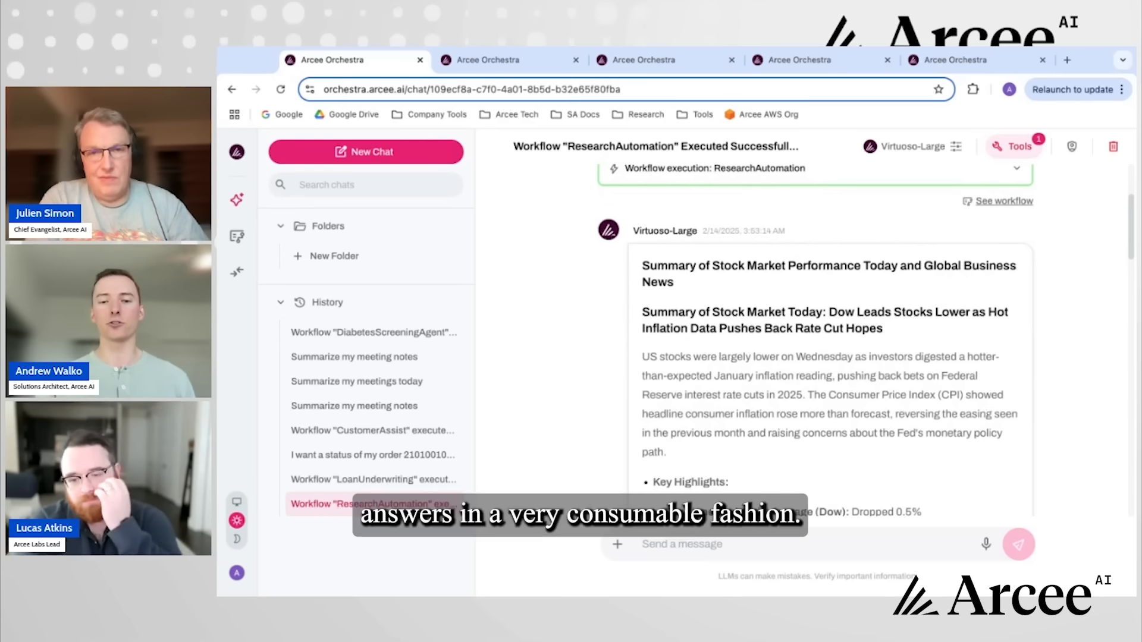
pyautogui.scroll(-1, 830, 357)
pyautogui.scroll(-3, 830, 357)
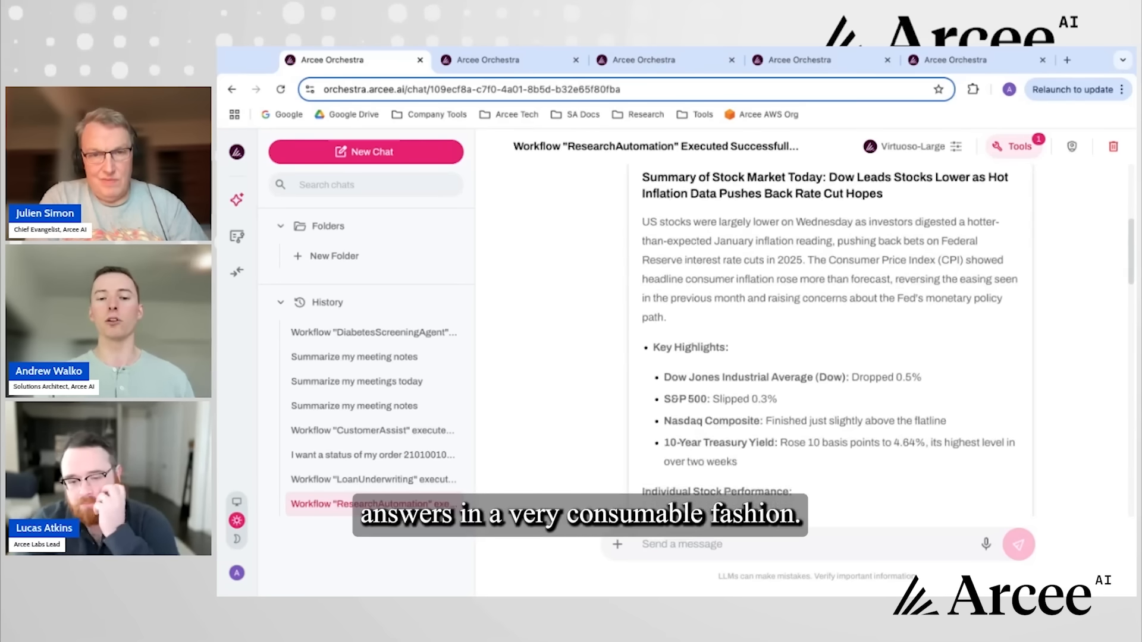
pyautogui.scroll(-1, 830, 357)
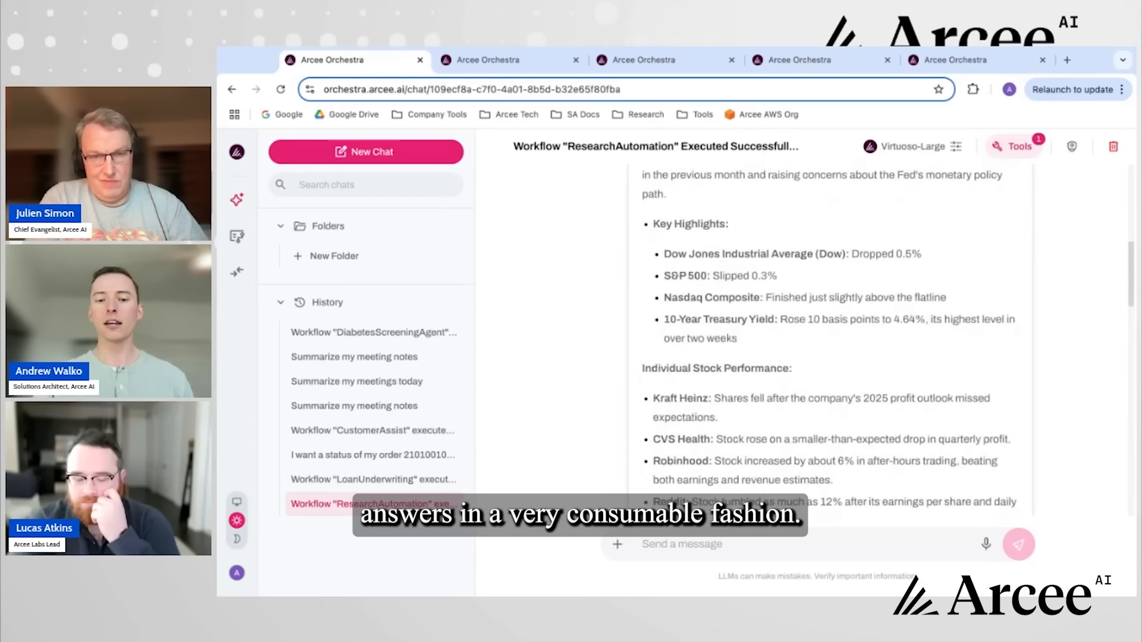
pyautogui.scroll(4, 829, 356)
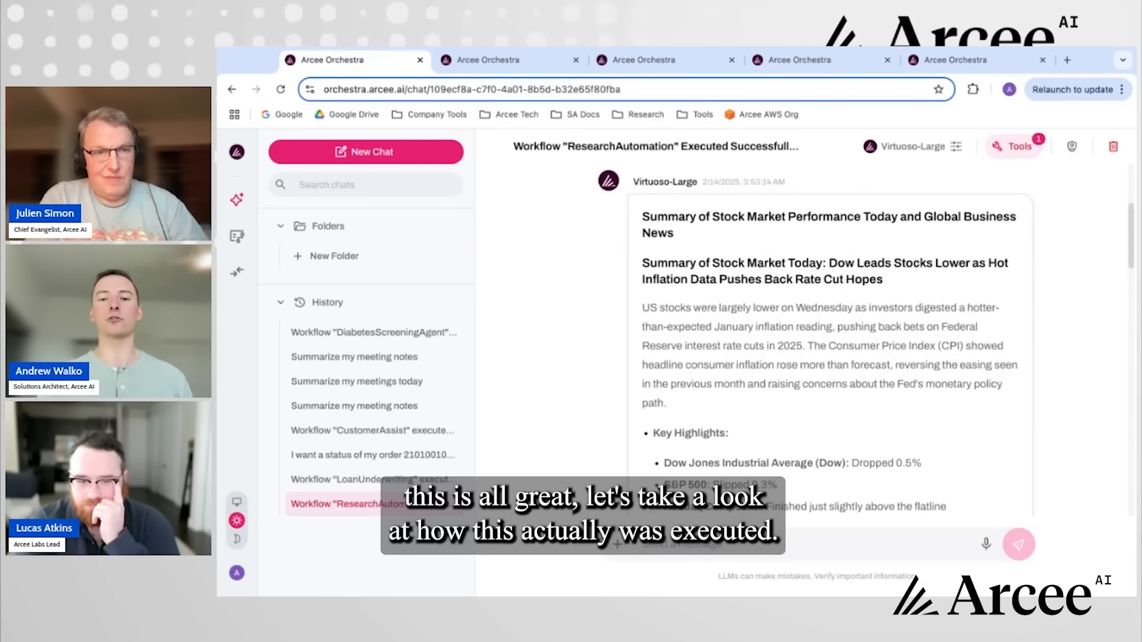
# - Switch to the ResearchAutomation workflow and examine its first nodes, from Start 1 through the search and formatting branches
pyautogui.click(503, 59)
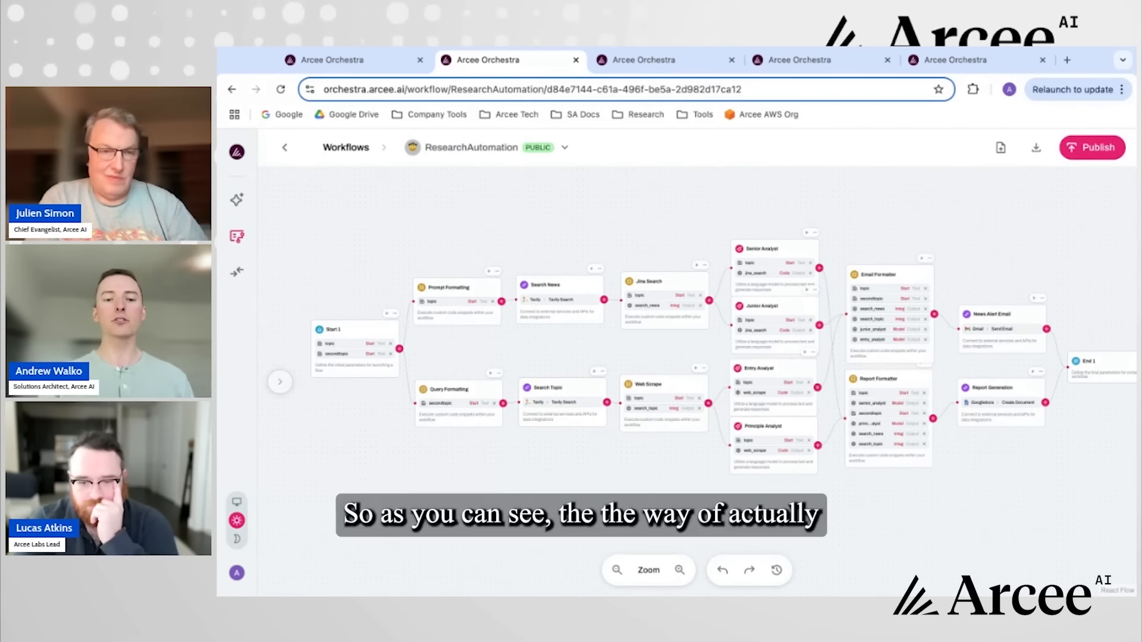
pyautogui.scroll(2, 519, 442)
pyautogui.scroll(3, 482, 463)
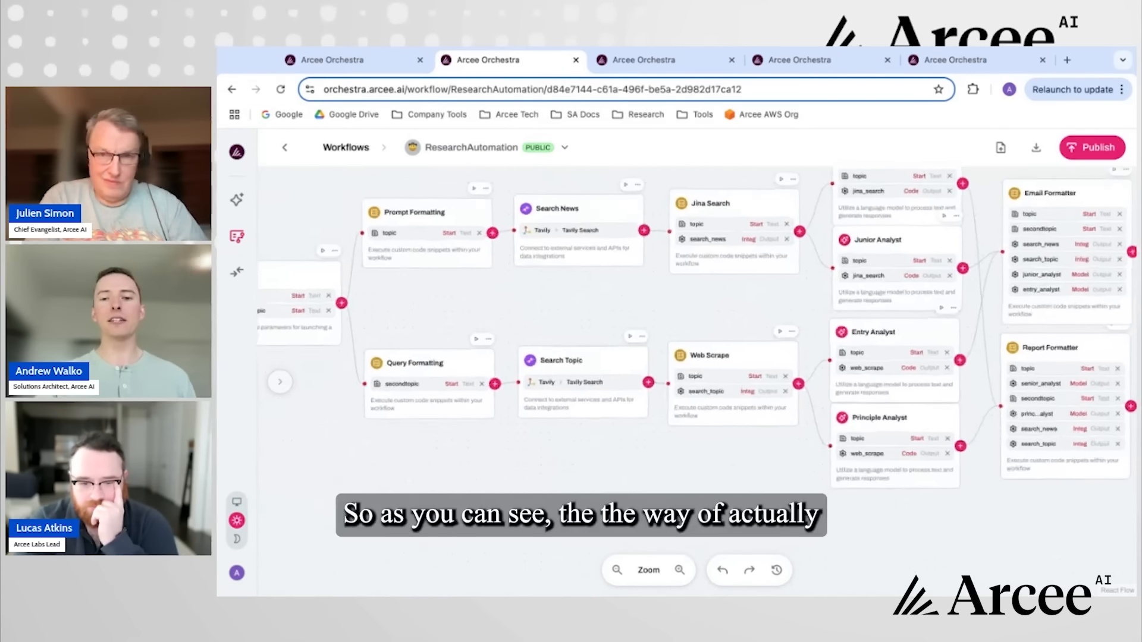
pyautogui.moveTo(482, 463); pyautogui.dragTo(646, 530)
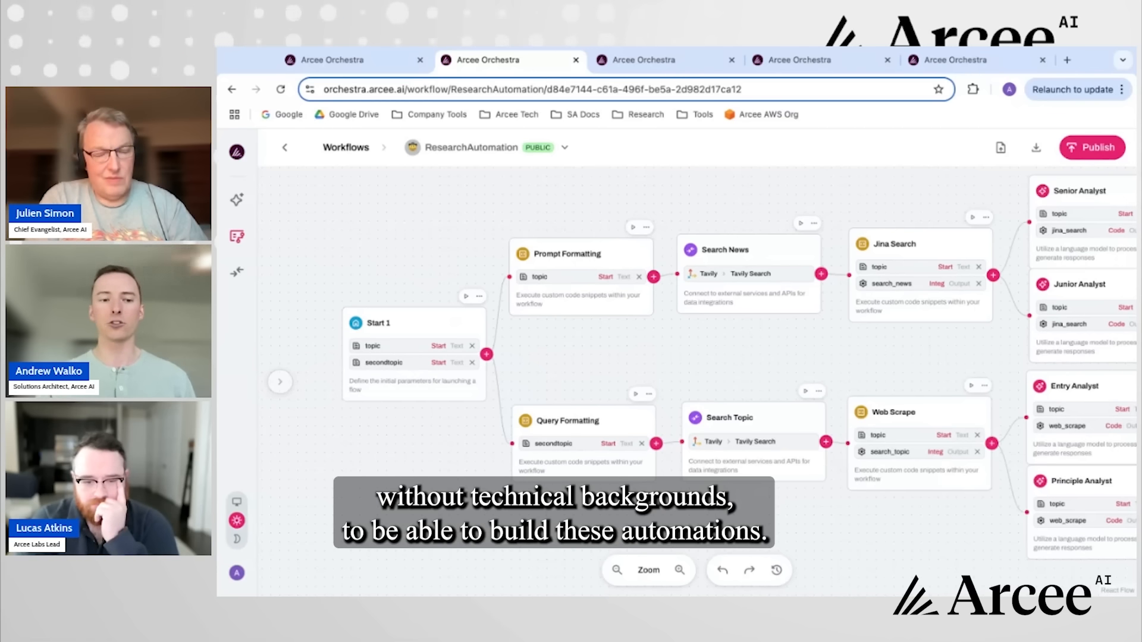
# - Review the workflow's run inputs and the node types available for adding, then return to the full canvas
pyautogui.click(279, 381)
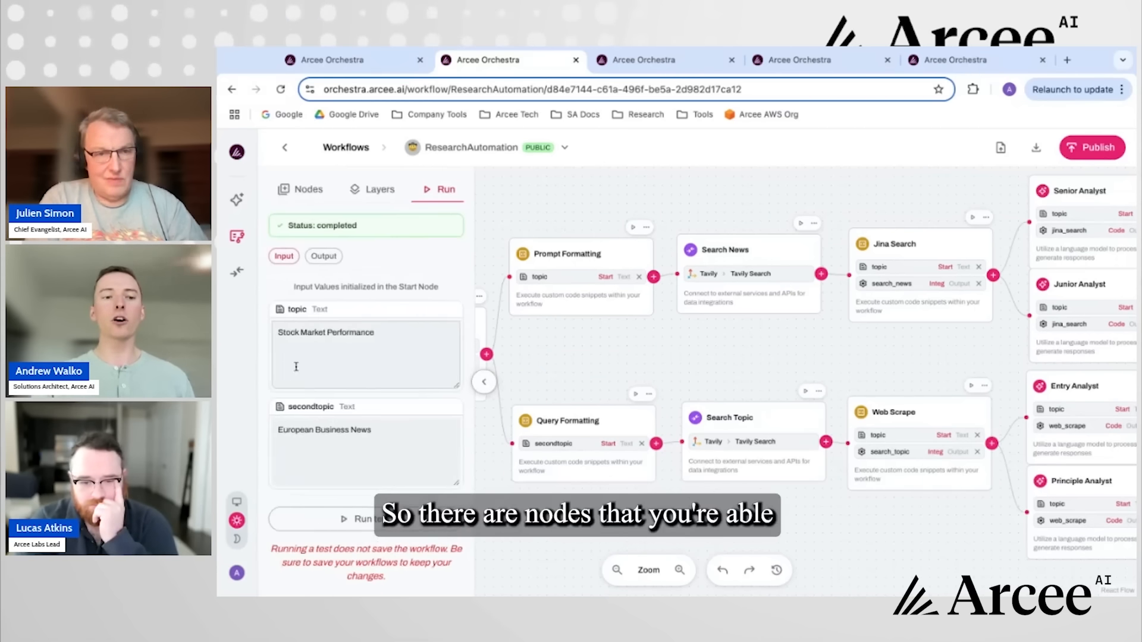
pyautogui.click(305, 198)
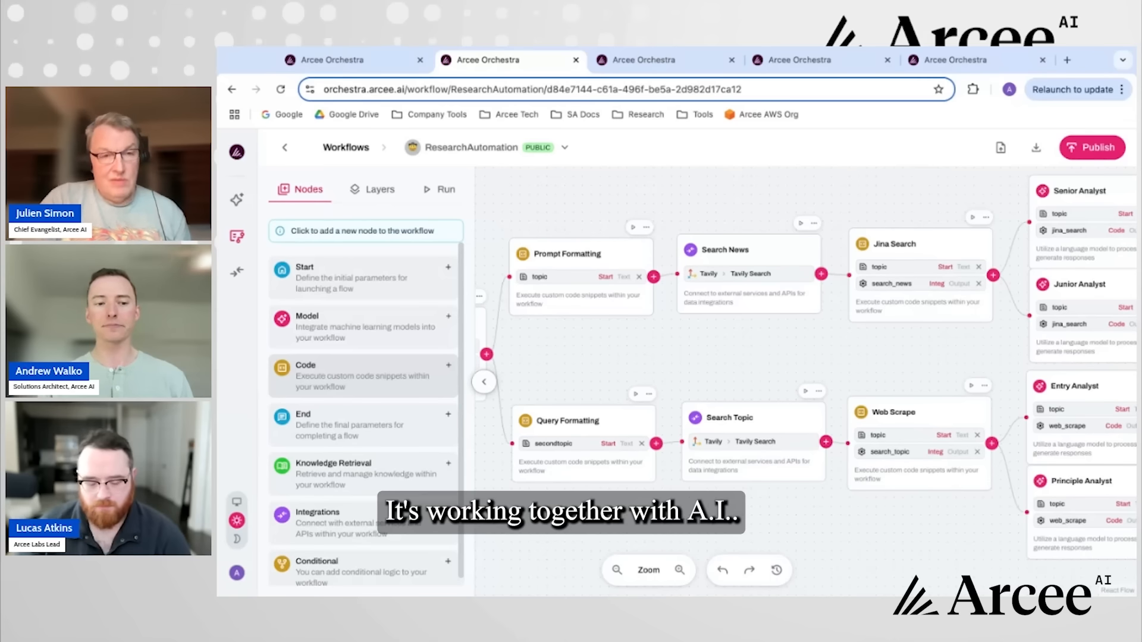
pyautogui.scroll(-1, 395, 462)
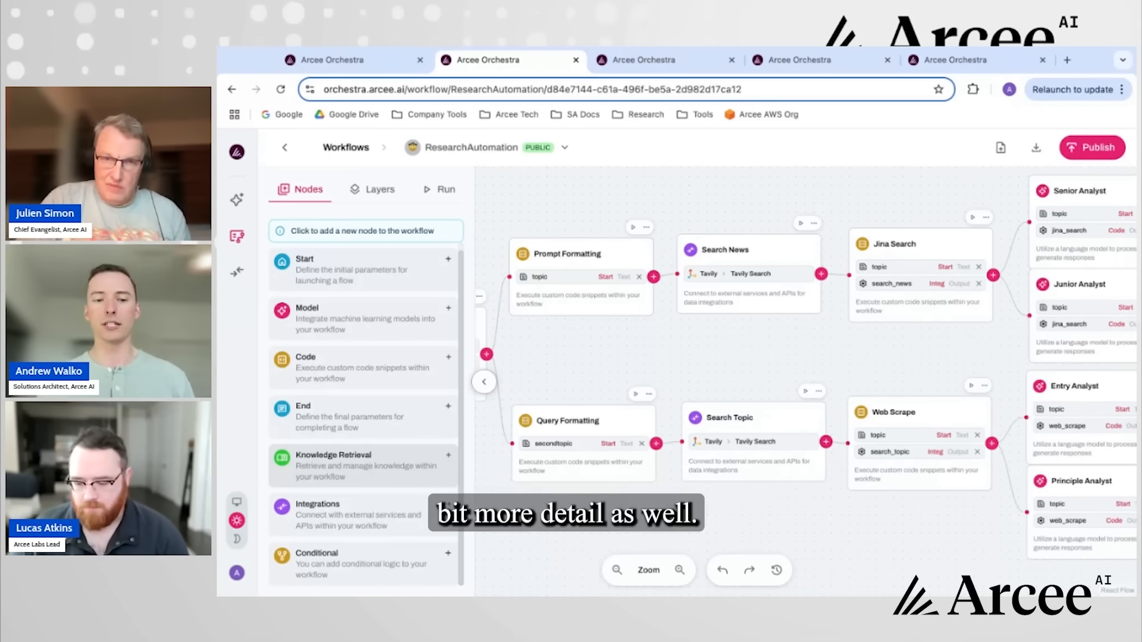
pyautogui.click(483, 381)
# - Examine the ResearchAutomation flow from the search nodes through the analyst models and formatters to the end node
pyautogui.hscroll(1, 473, 428)
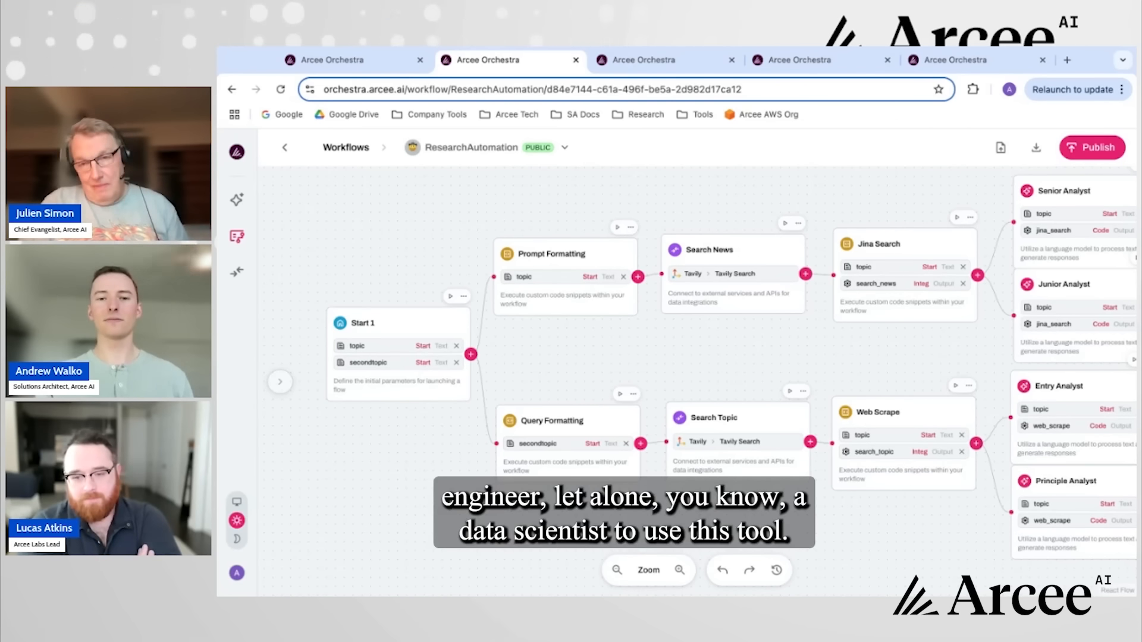
pyautogui.hscroll(3, 684, 357)
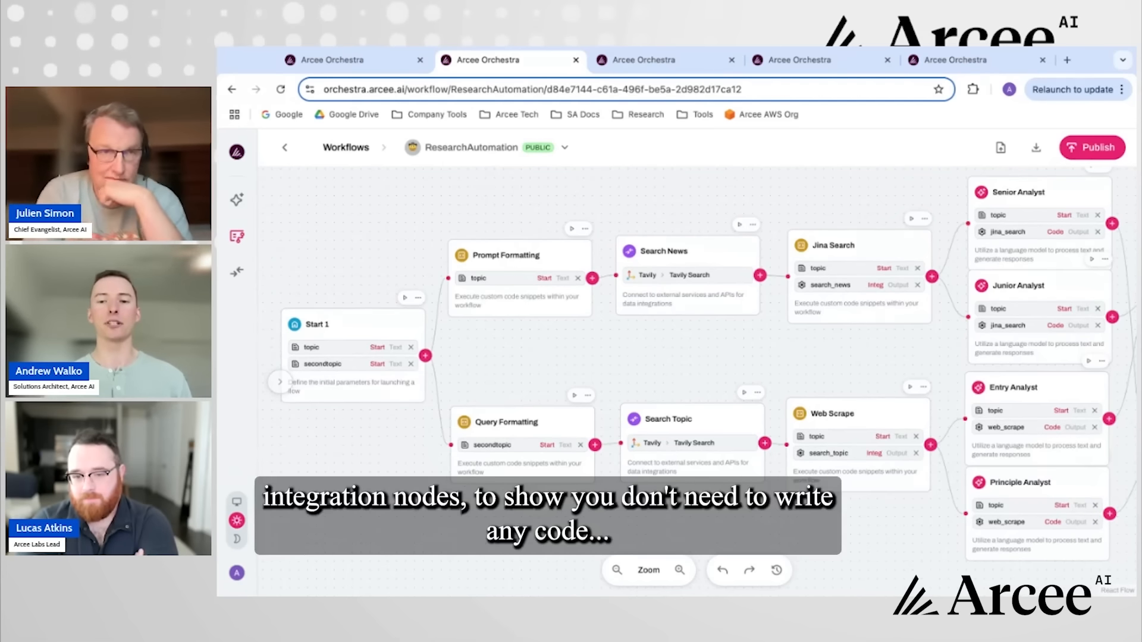
pyautogui.scroll(-1, 564, 536)
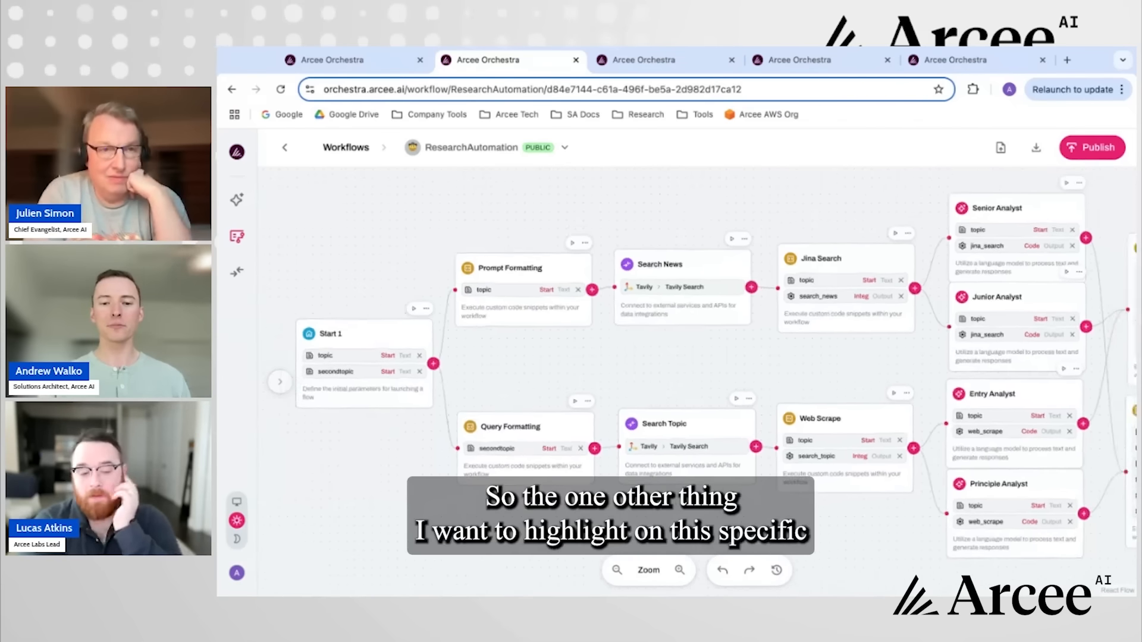
pyautogui.scroll(-5, 684, 381)
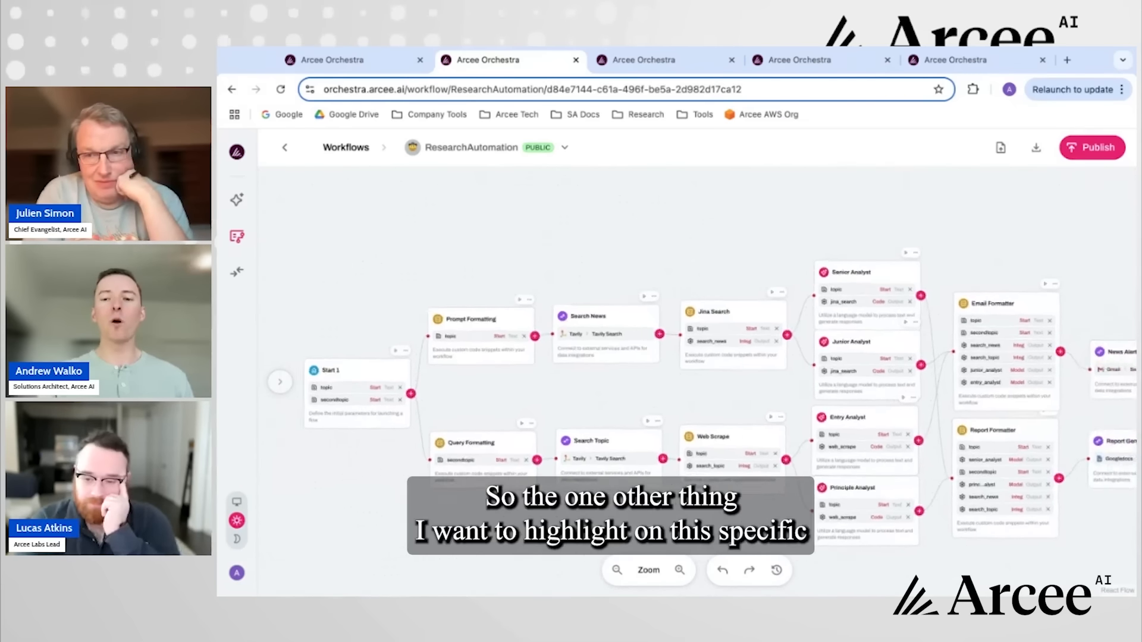
pyautogui.hscroll(3, 684, 380)
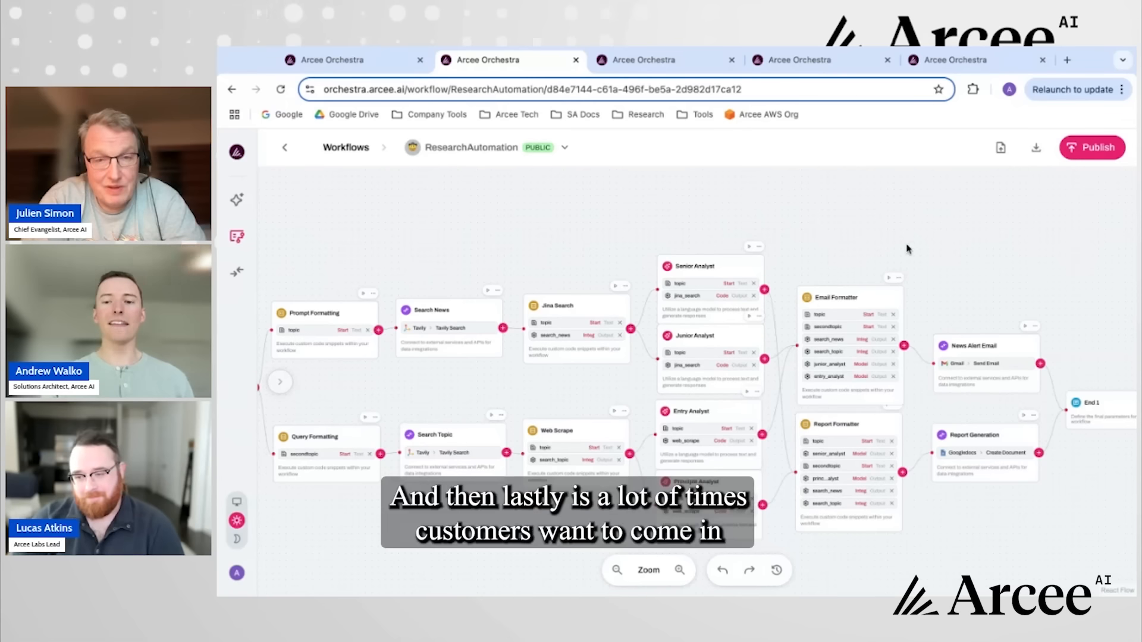
pyautogui.hscroll(3, 905, 247)
pyautogui.hscroll(1, 908, 249)
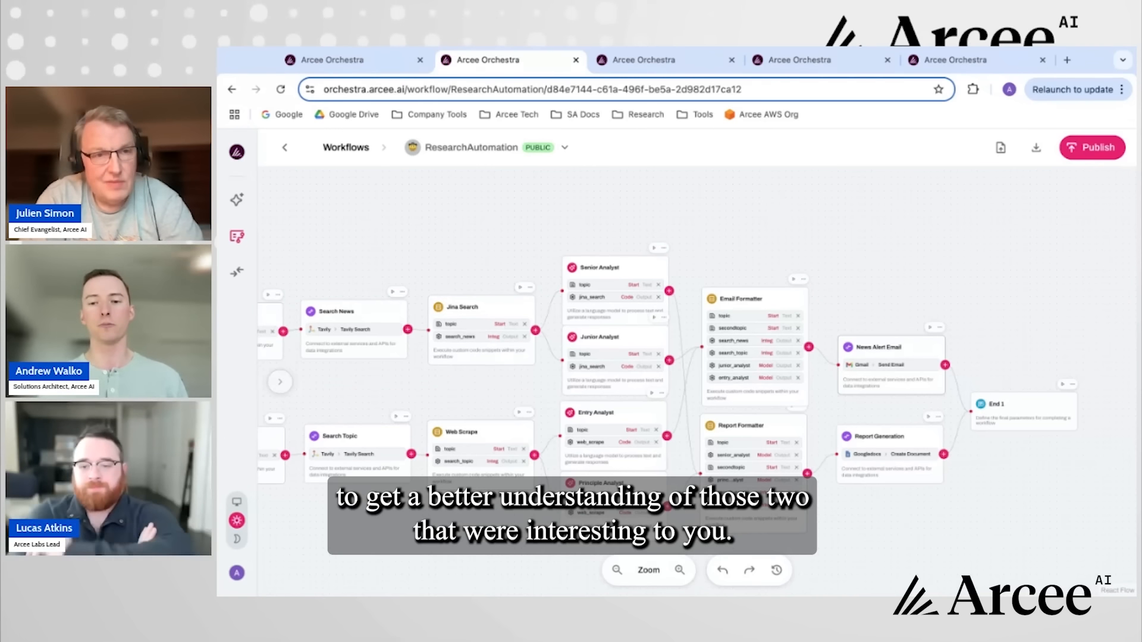
# - Open the settings of the Report Generation node that creates the Google Docs document
pyautogui.hscroll(-1, 984, 323)
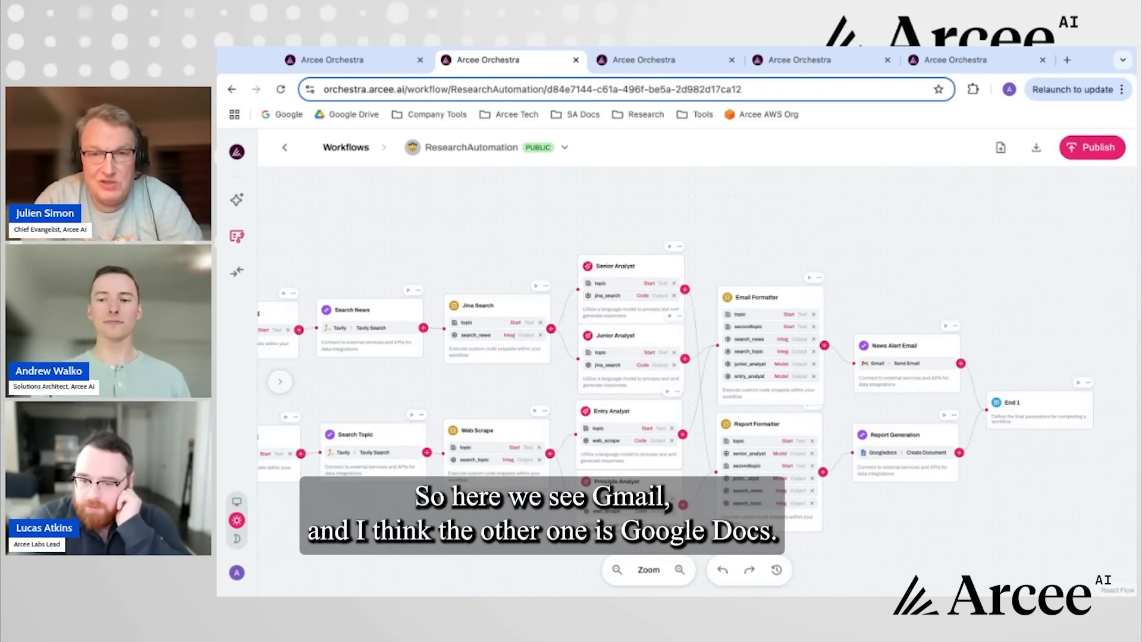
pyautogui.hscroll(-3, 689, 356)
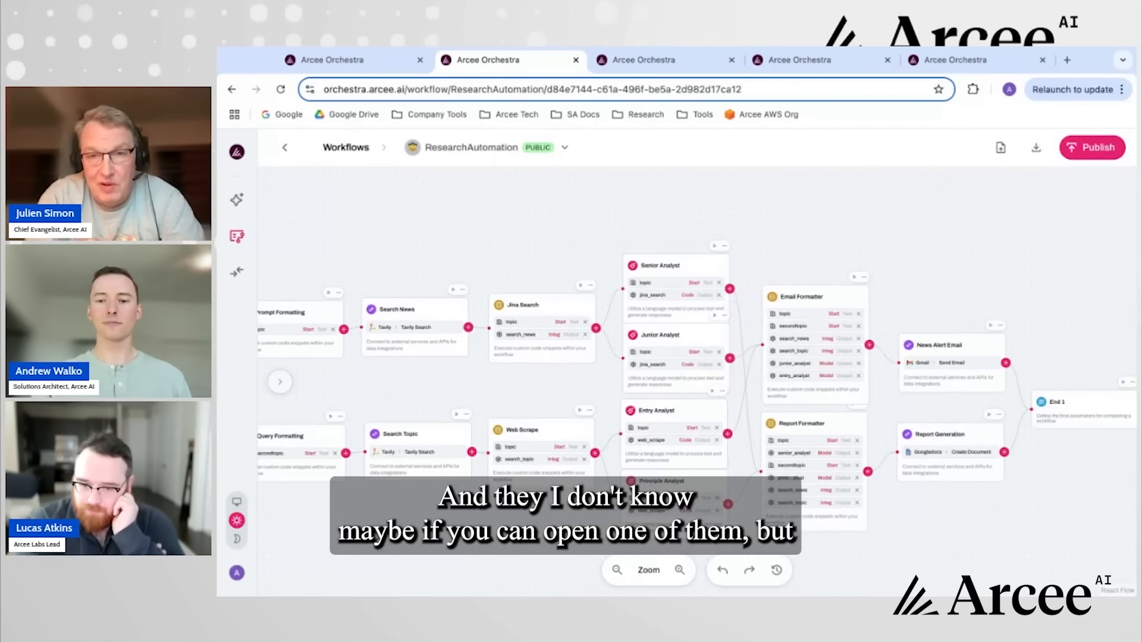
pyautogui.click(984, 441)
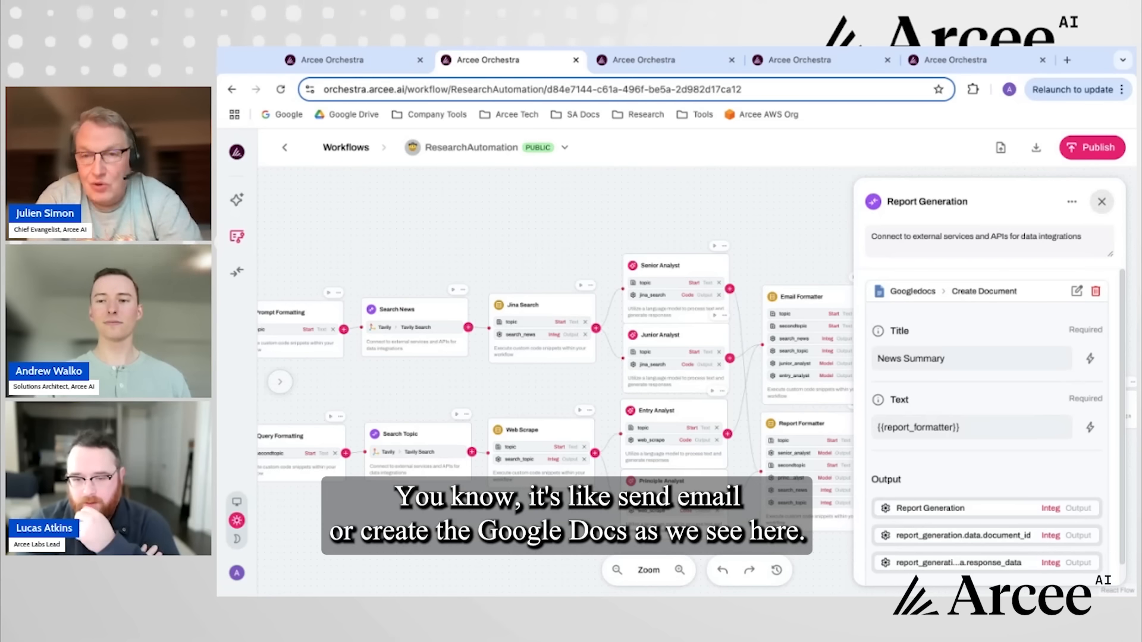
# - Review the Report Generation node's Google Docs title and text settings once more, then return to the full ResearchAutomation canvas
pyautogui.click(1101, 201)
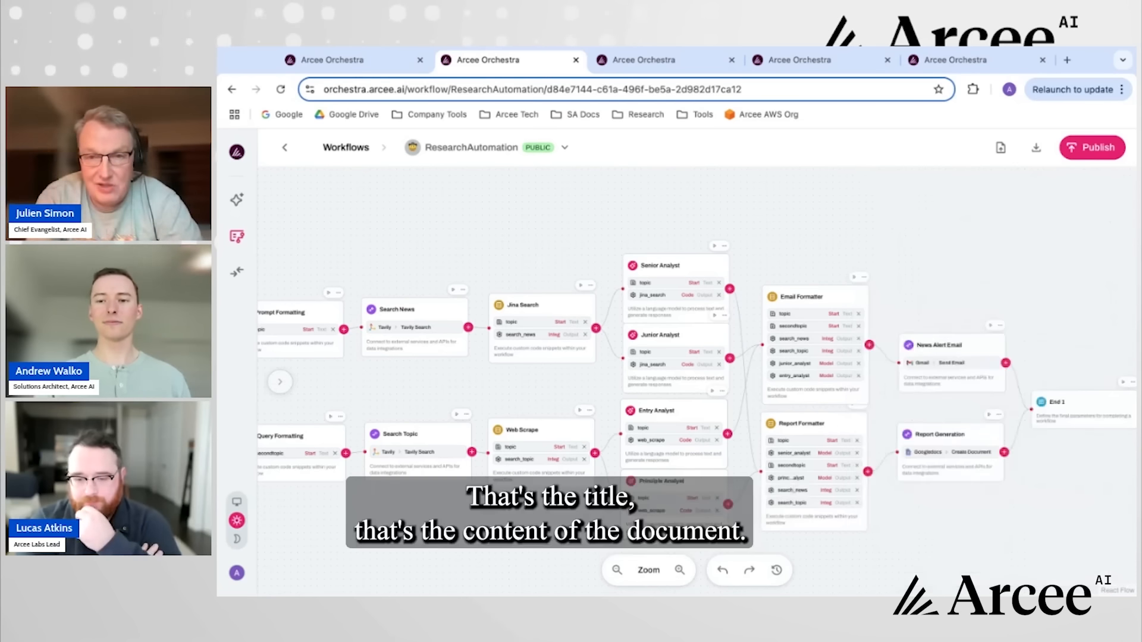
pyautogui.click(996, 431)
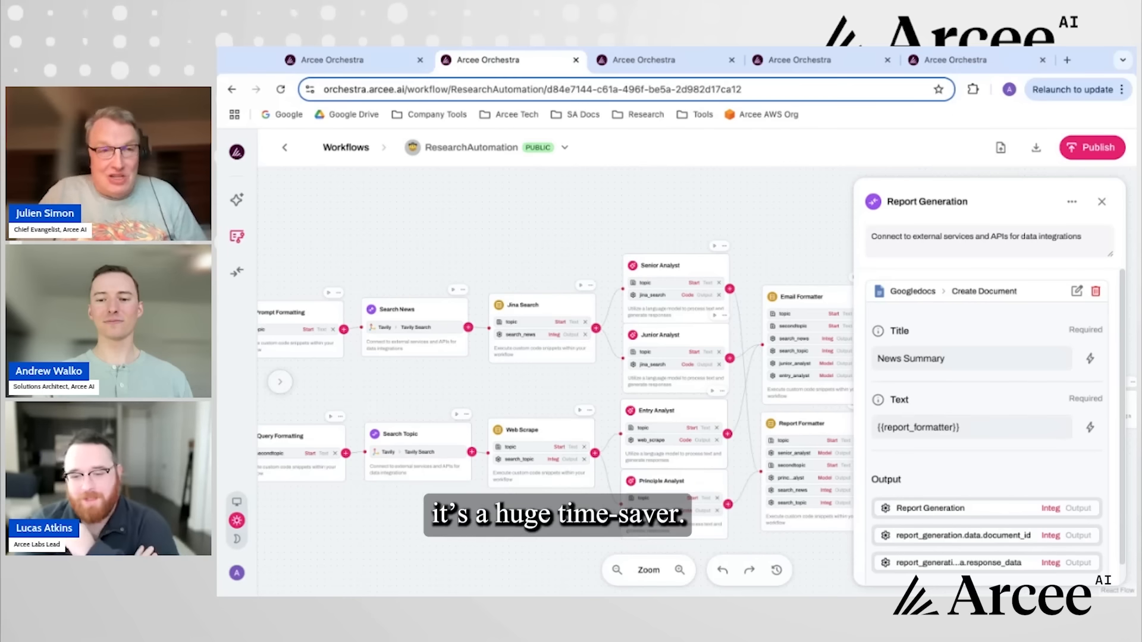
pyautogui.click(1102, 202)
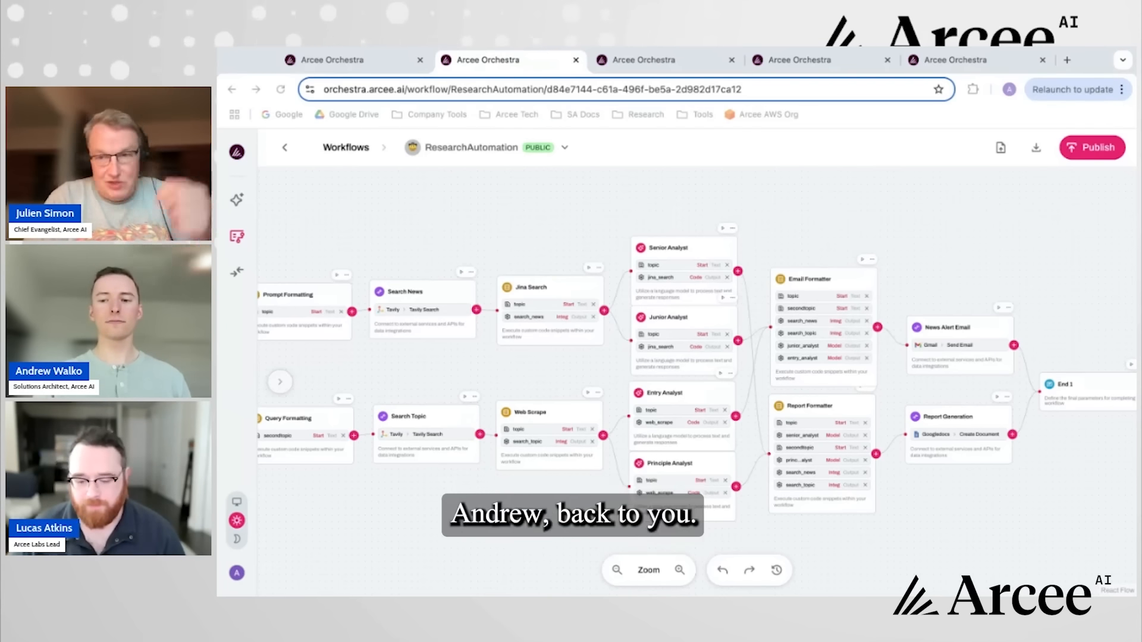
pyautogui.click(406, 429)
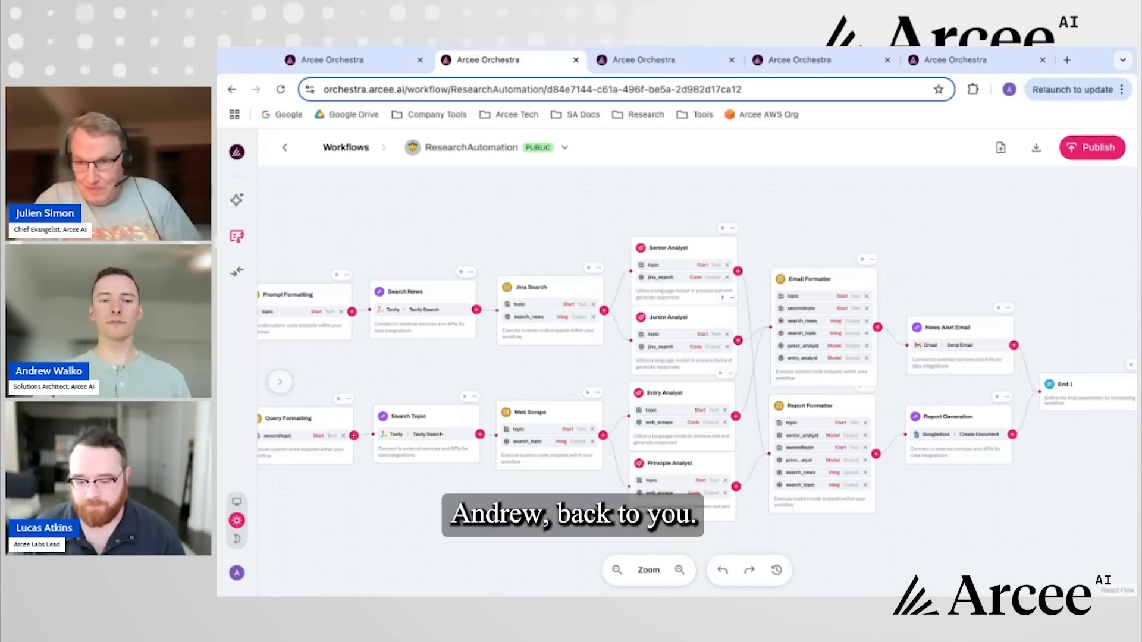
# - Switch to the BlogWriter workflow and run a test with the preset video-id
pyautogui.click(640, 73)
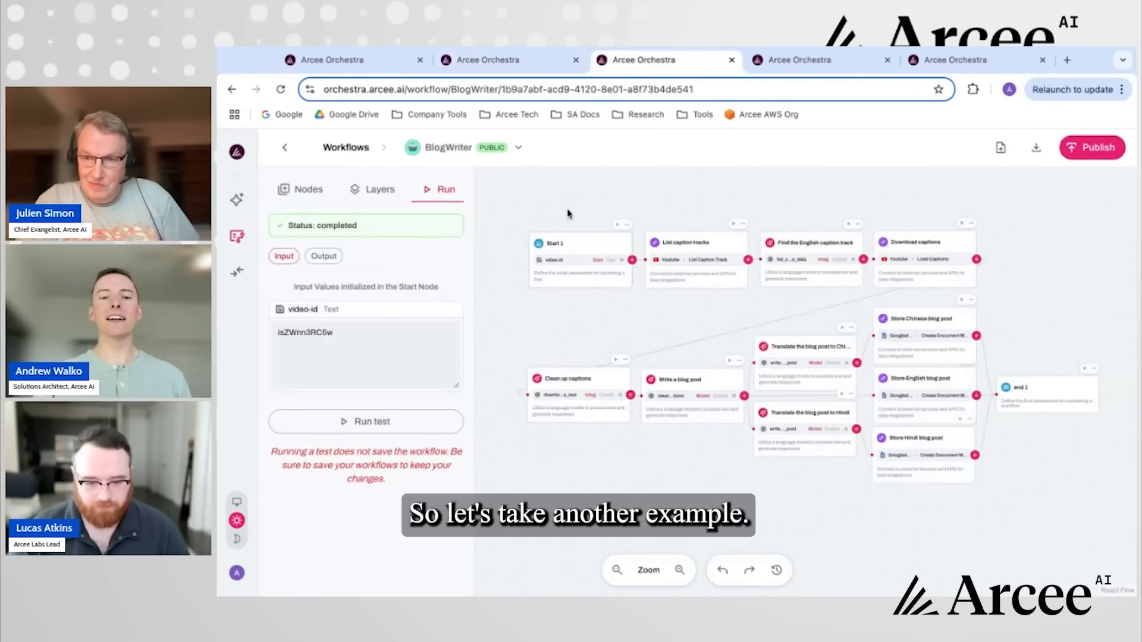
pyautogui.hscroll(1, 598, 204)
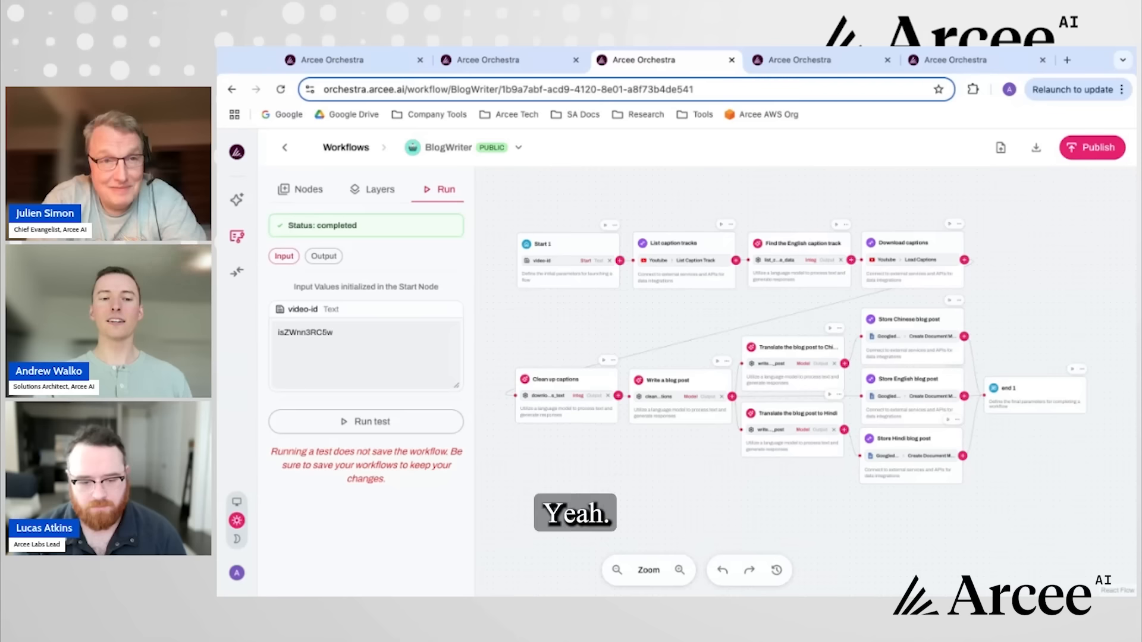
pyautogui.click(362, 421)
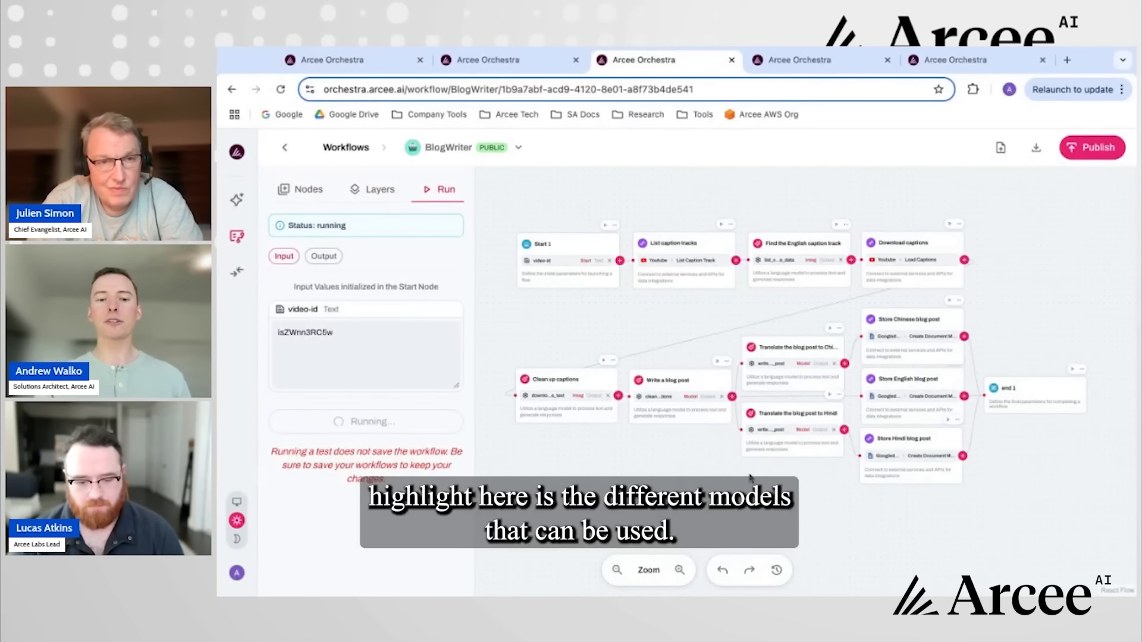
# - Inspect the language models and instructions of the Clean up captions and Write a blog post nodes, then close the settings
pyautogui.click(599, 418)
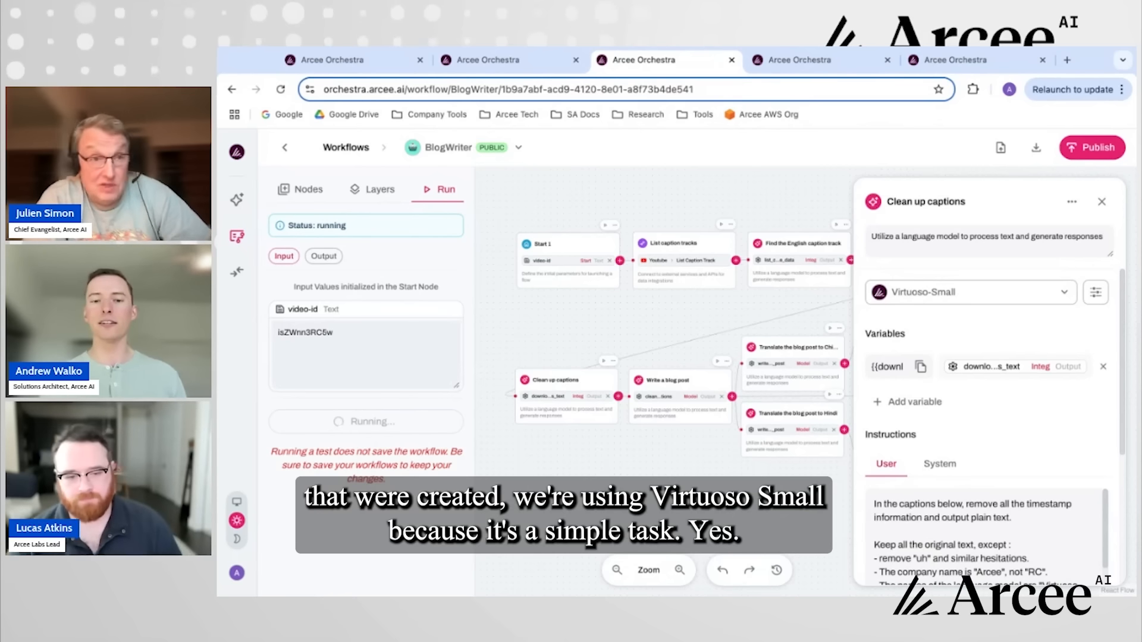
pyautogui.click(723, 385)
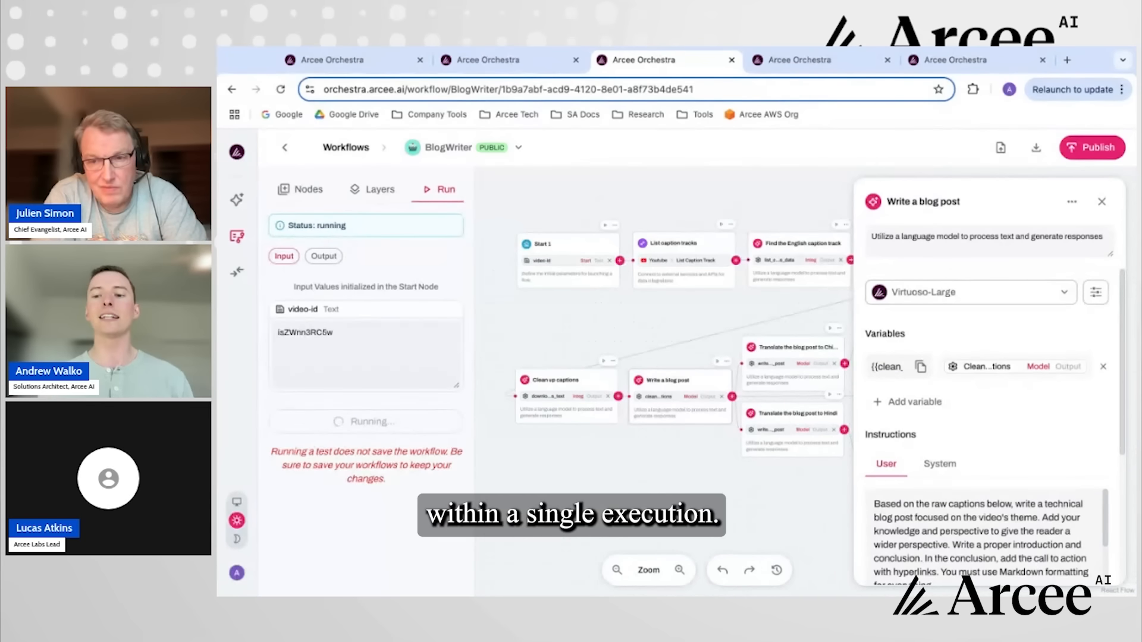
pyautogui.click(1103, 202)
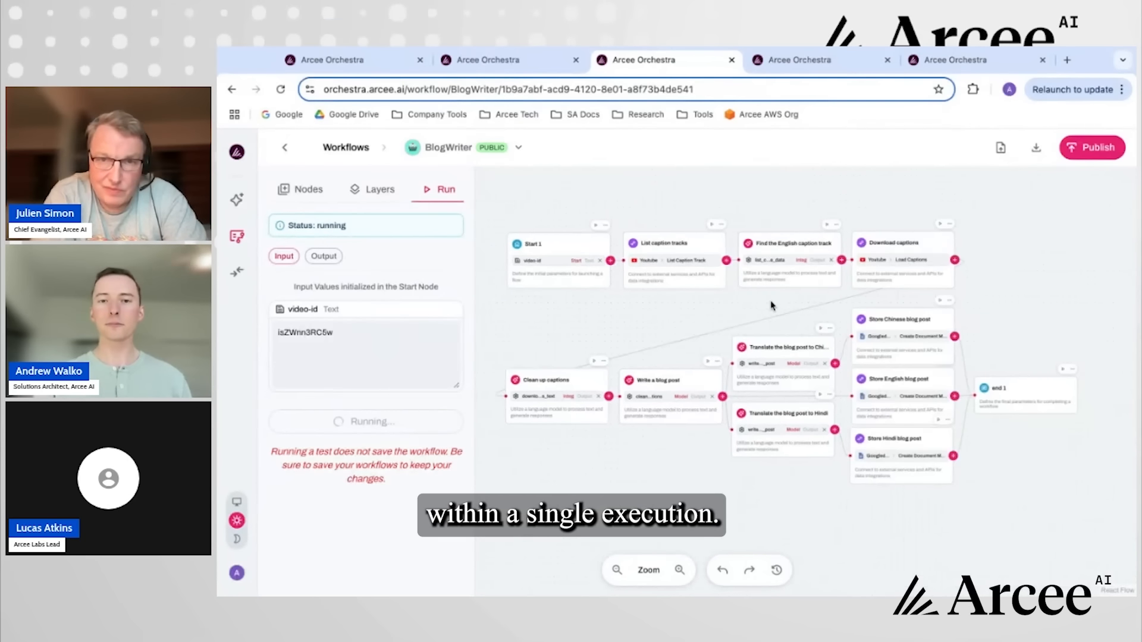
pyautogui.hscroll(1, 771, 305)
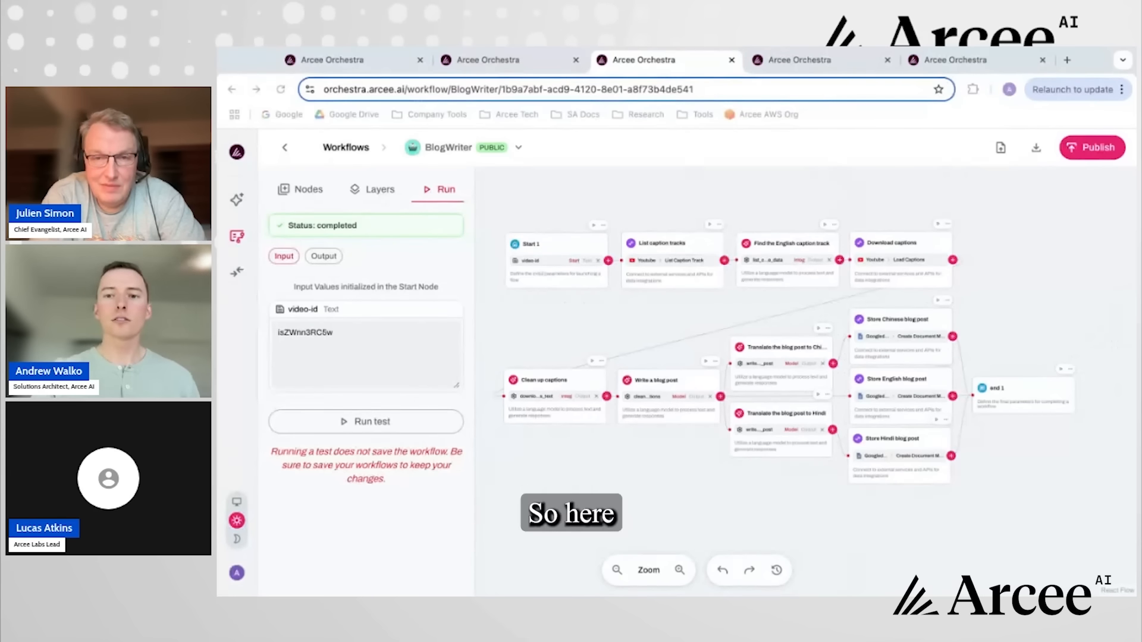
# - Open the generated English blog post document in Google Docs and skim its introduction and Virtuoso Large overview
pyautogui.click(908, 60)
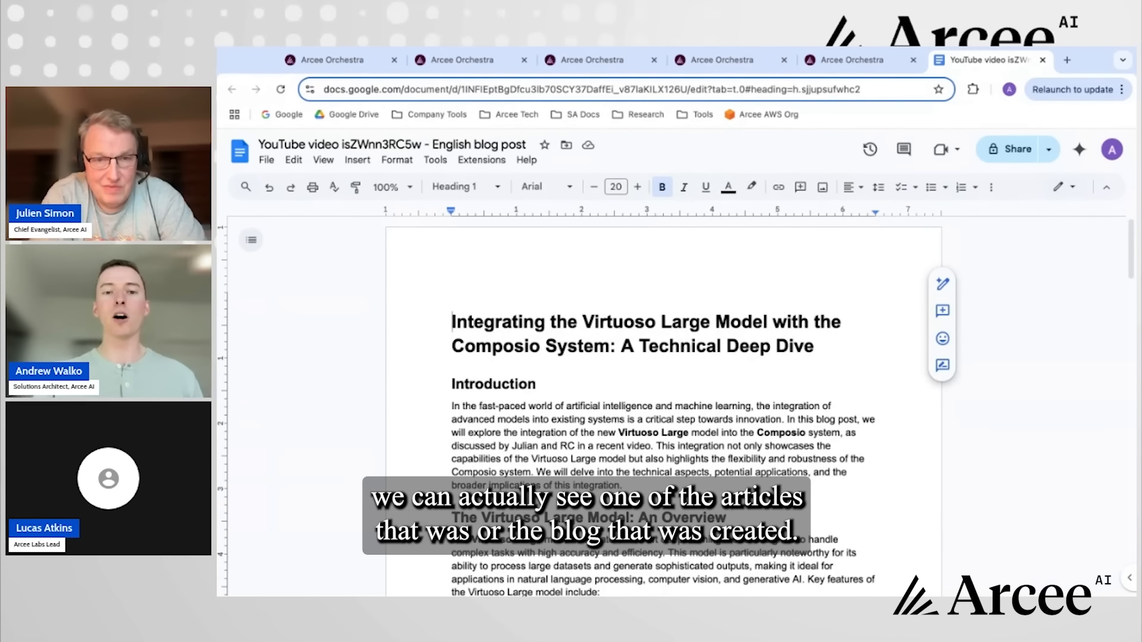
pyautogui.moveTo(871, 166)
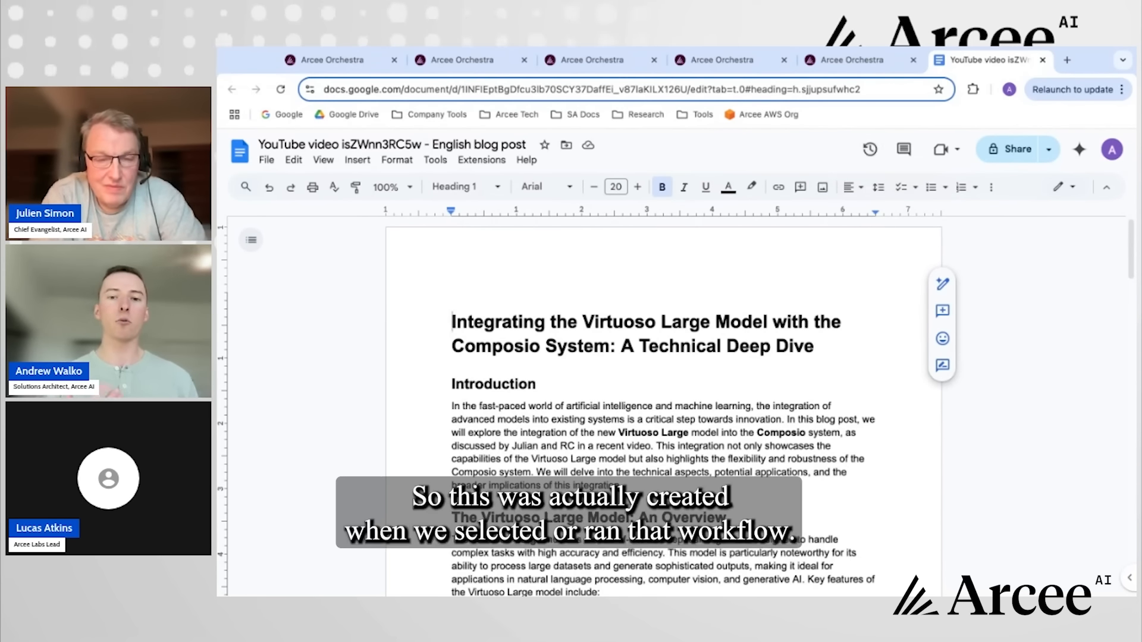
pyautogui.scroll(-2, 662, 410)
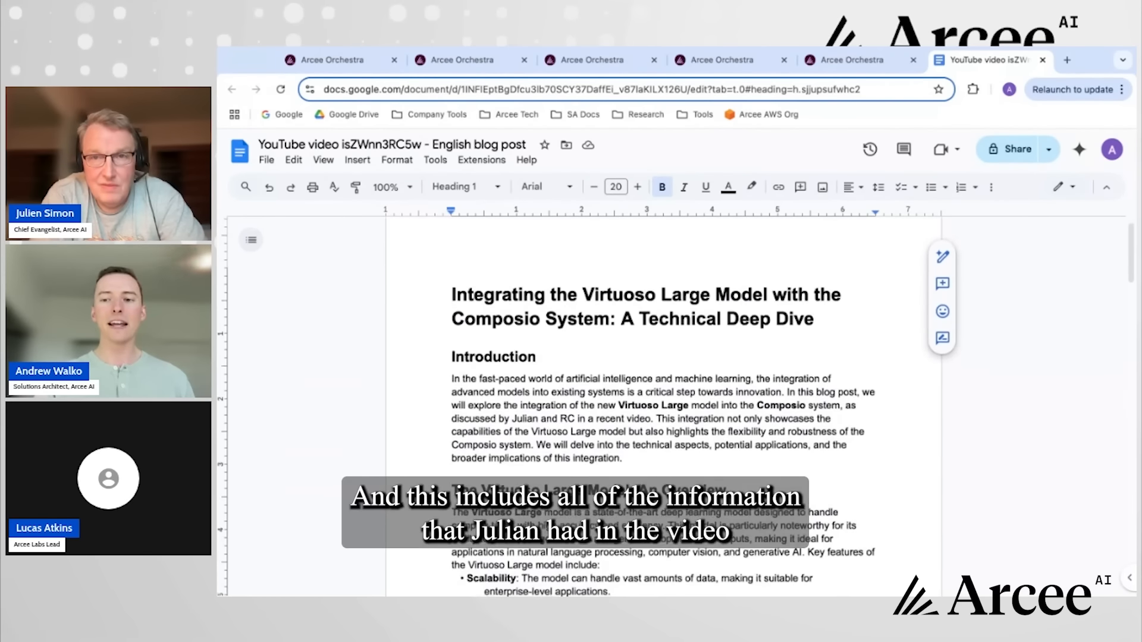
pyautogui.scroll(-3, 663, 404)
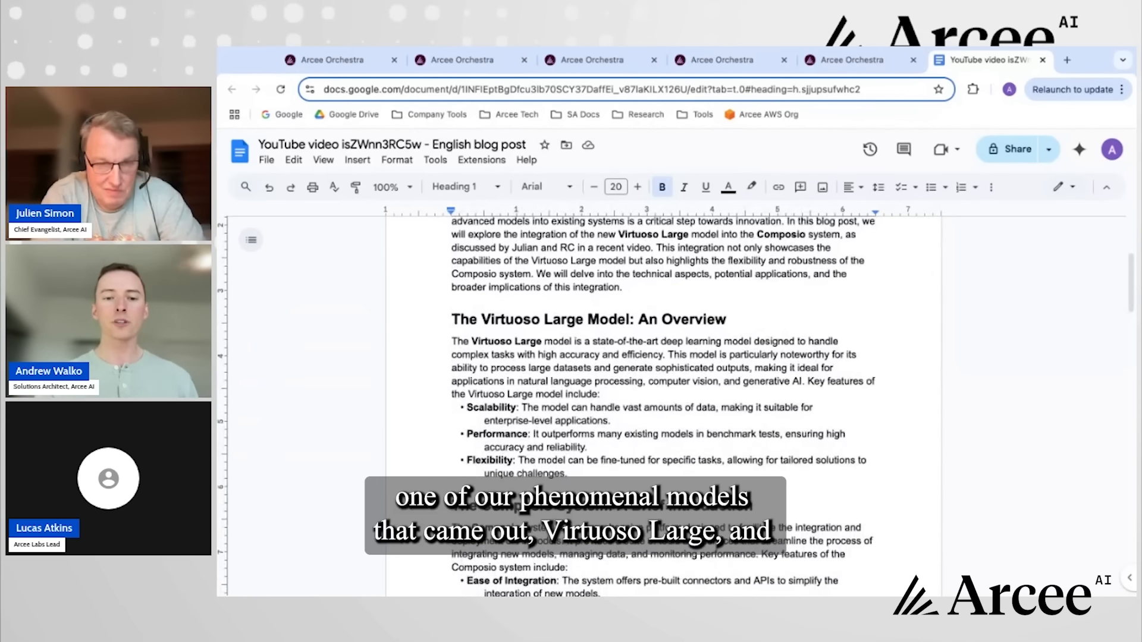
pyautogui.scroll(2, 663, 405)
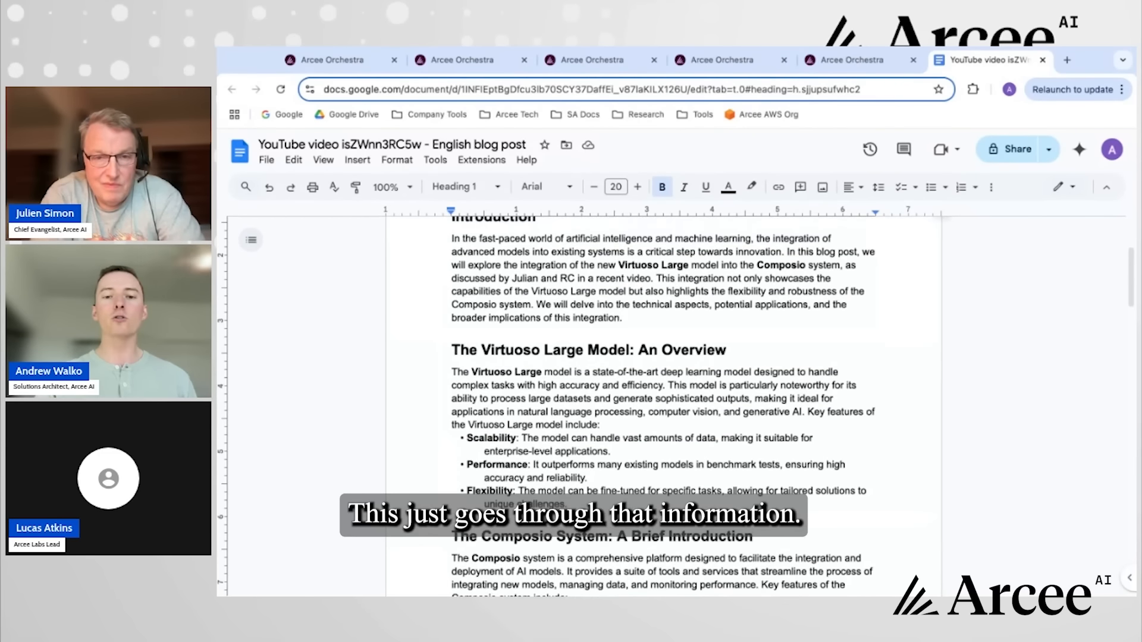
pyautogui.scroll(3, 663, 404)
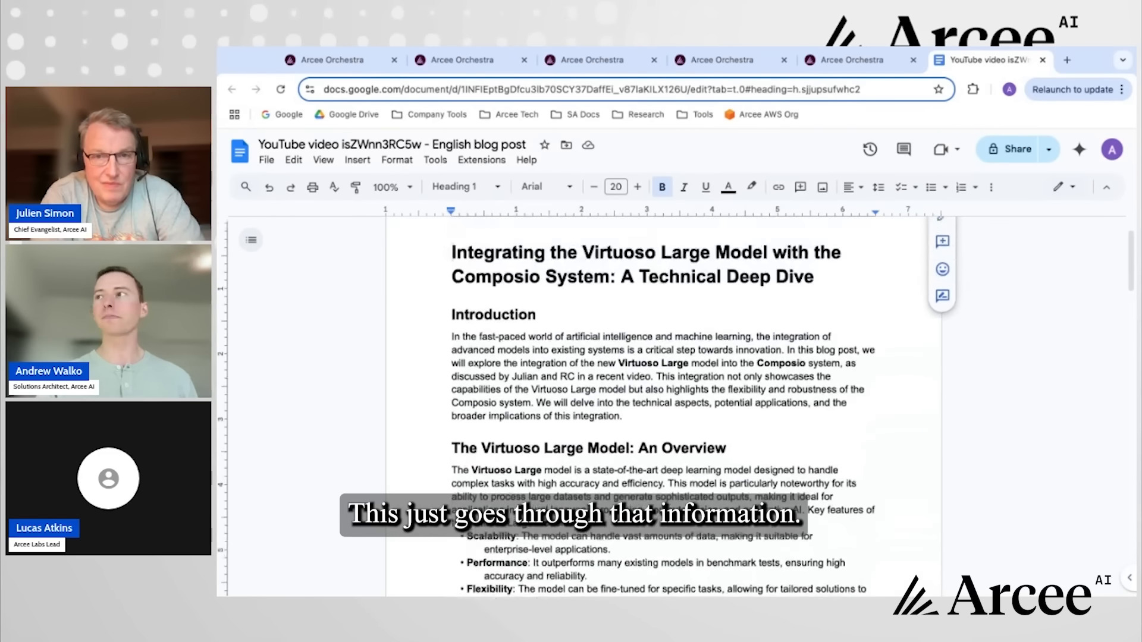
pyautogui.press('super+Tab')
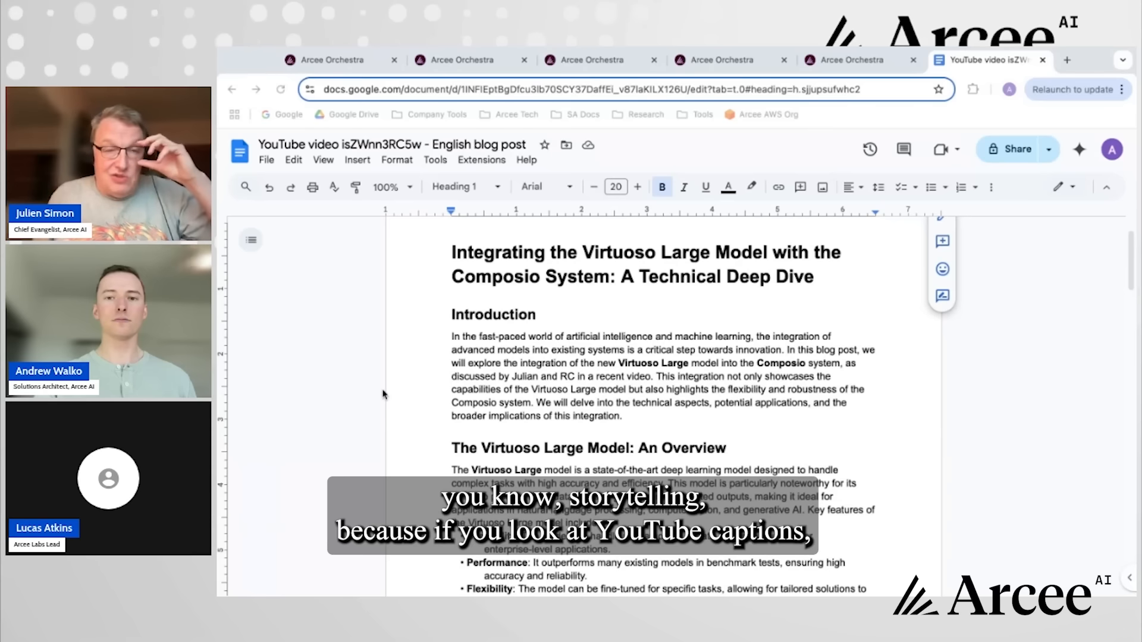
# - Bring the Chinese and Hindi blog post documents into the browser window and skim through the Chinese version
pyautogui.moveTo(582, 279); pyautogui.dragTo(968, 69)
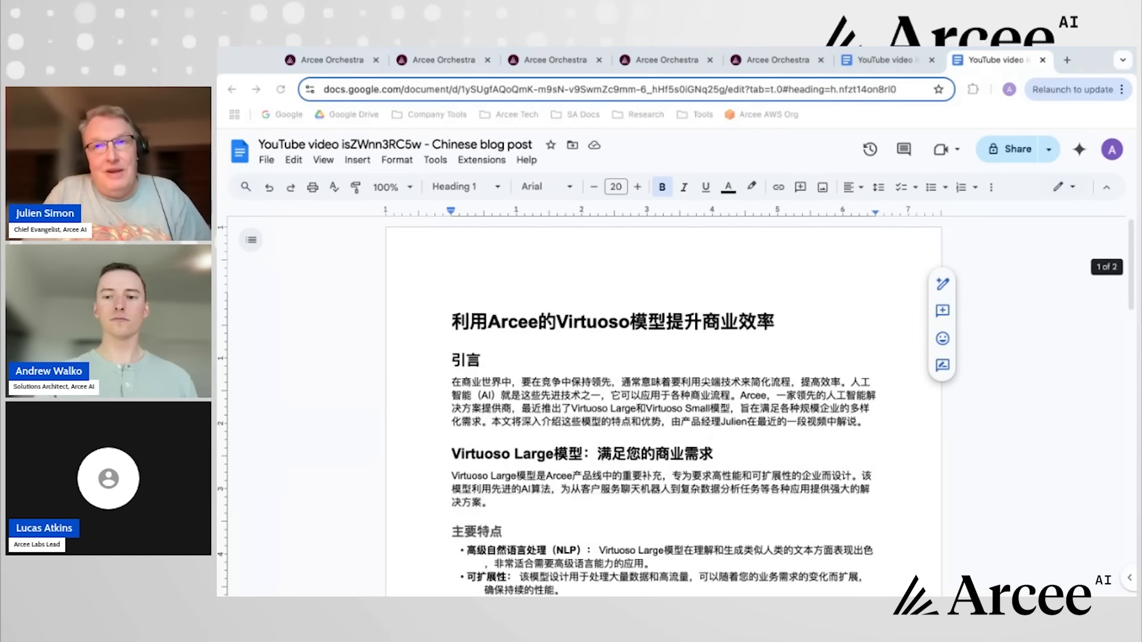
pyautogui.moveTo(813, 286); pyautogui.dragTo(992, 77)
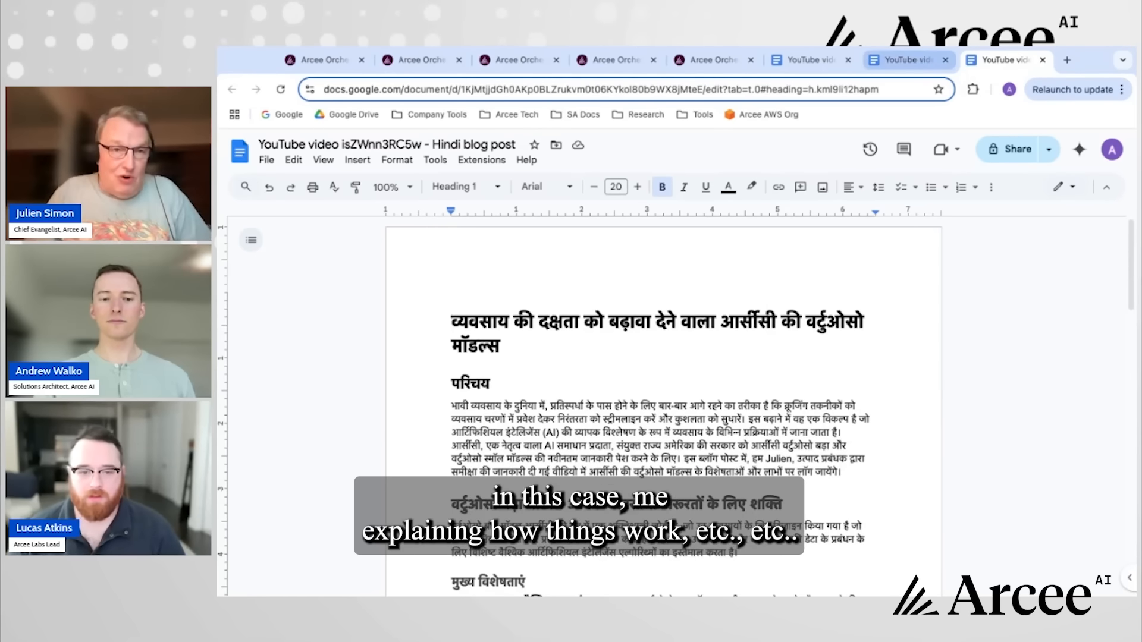
pyautogui.click(904, 59)
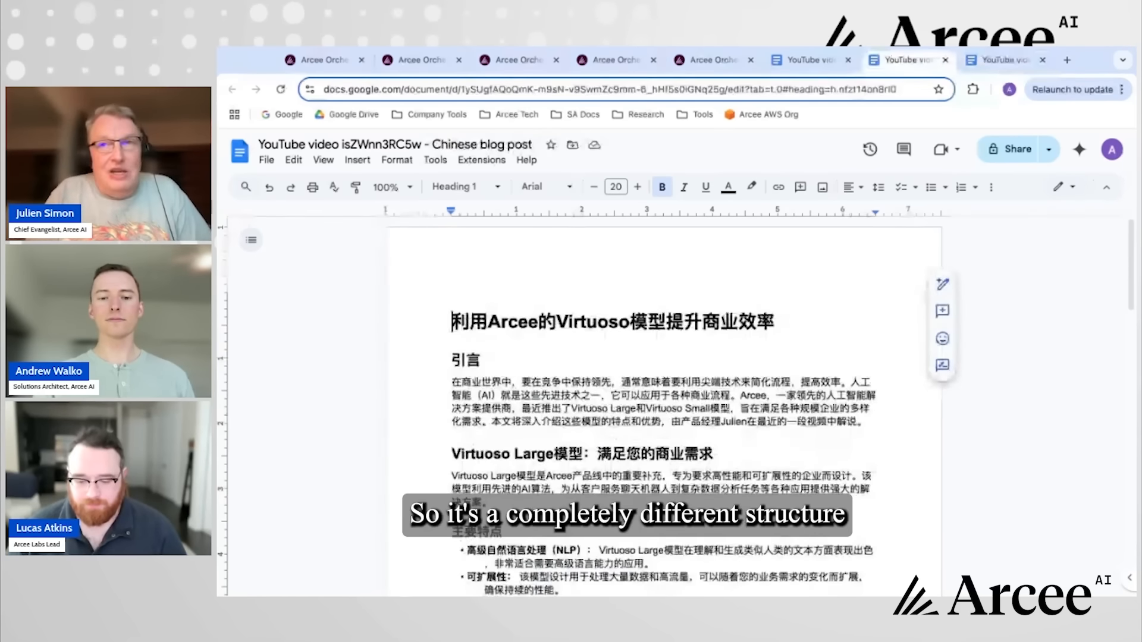
pyautogui.scroll(-5, 823, 233)
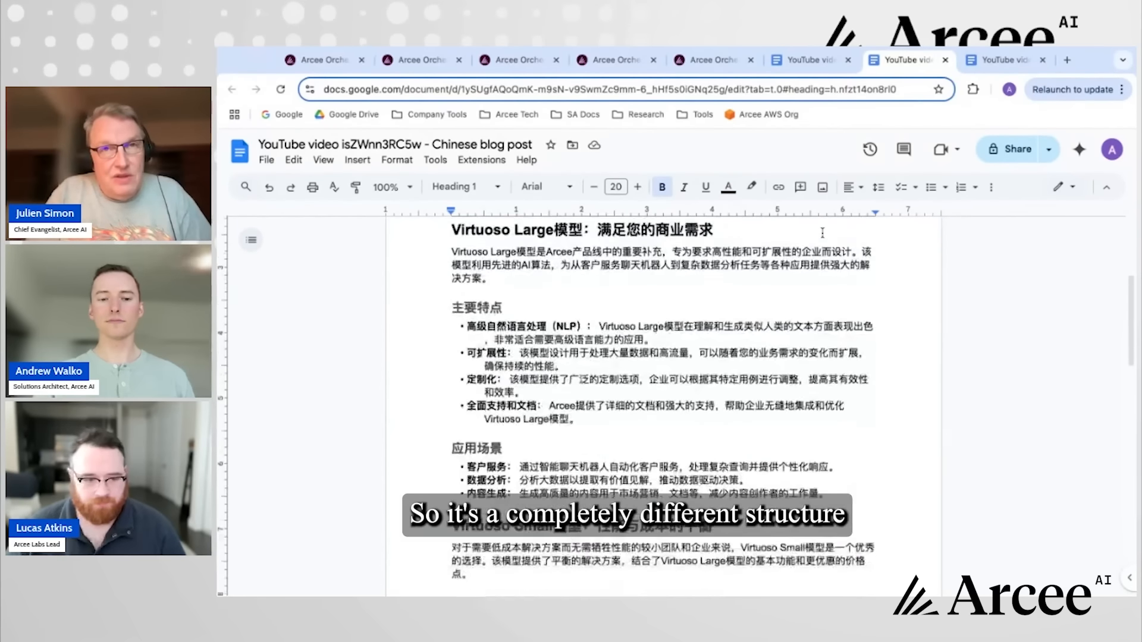
pyautogui.scroll(-7, 823, 234)
pyautogui.scroll(8, 822, 235)
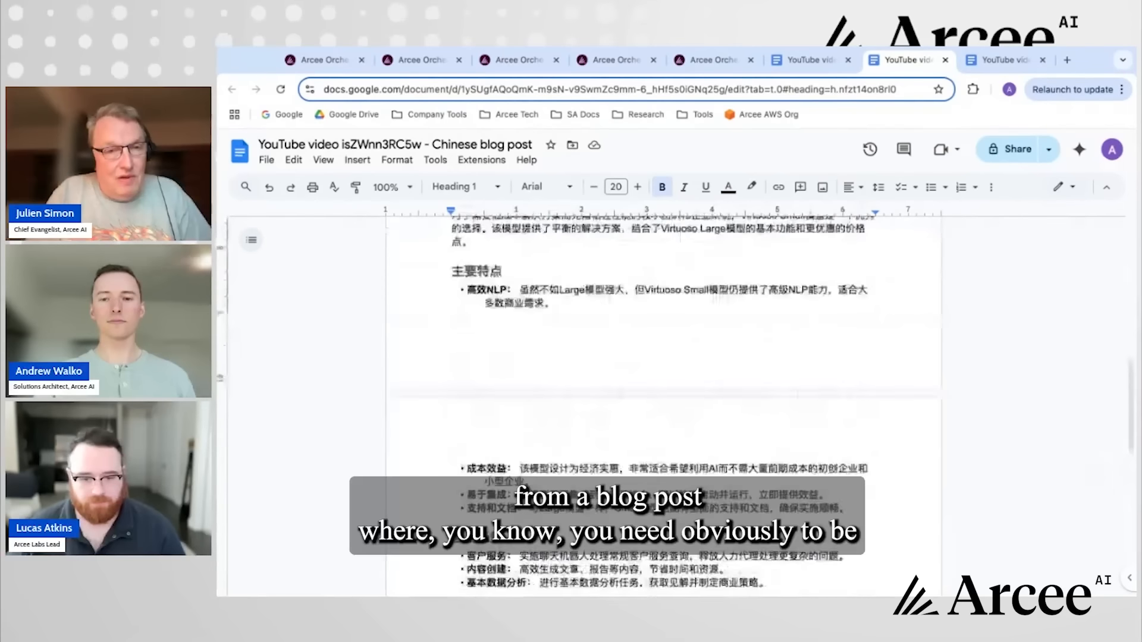
pyautogui.scroll(5, 822, 234)
# - Close the English, Chinese and Hindi blog post documents and return to the BlogWriter workflow
pyautogui.click(800, 59)
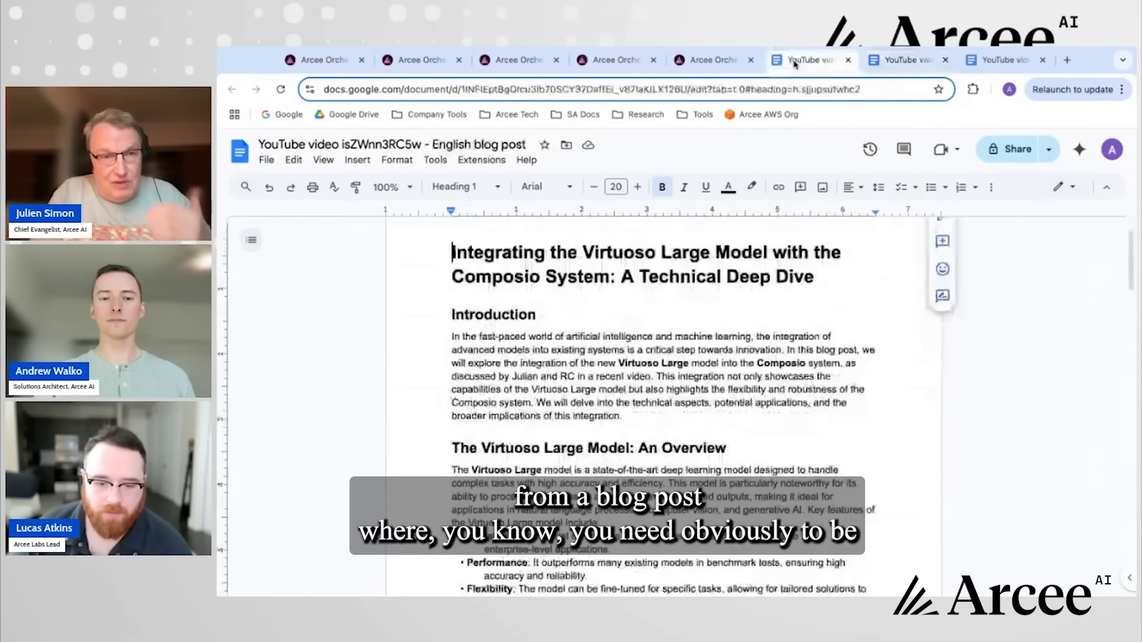
pyautogui.click(848, 59)
pyautogui.click(848, 59)
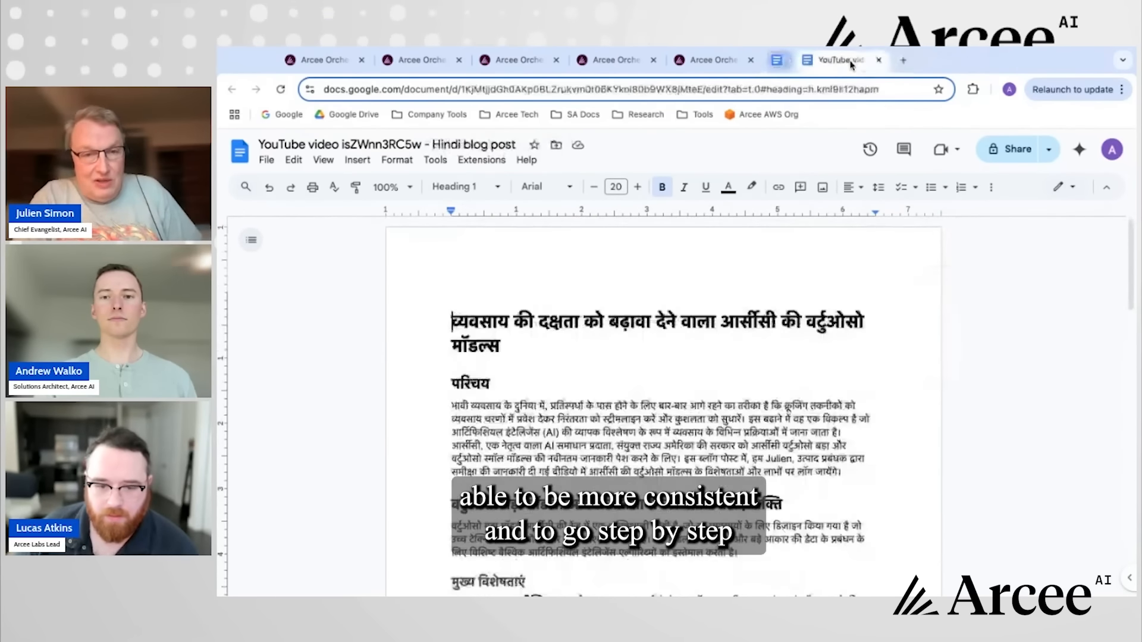
pyautogui.click(848, 59)
pyautogui.click(595, 59)
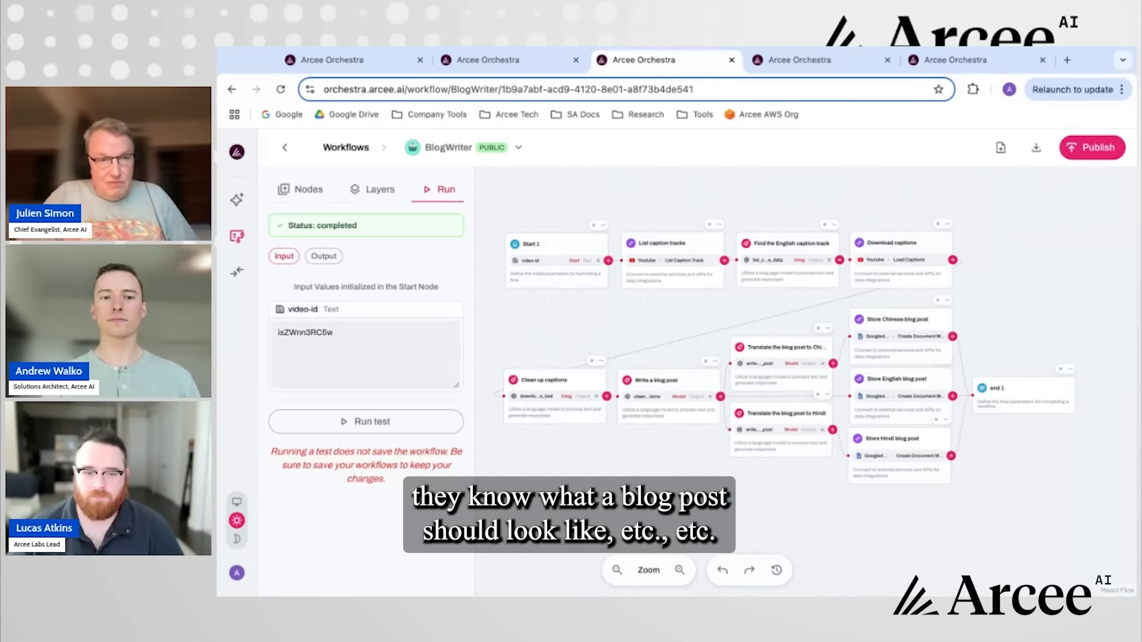
# - Switch to the CodeReview workflow and examine its nodes from Start 1 through the code models to Create-google-doc
pyautogui.click(804, 67)
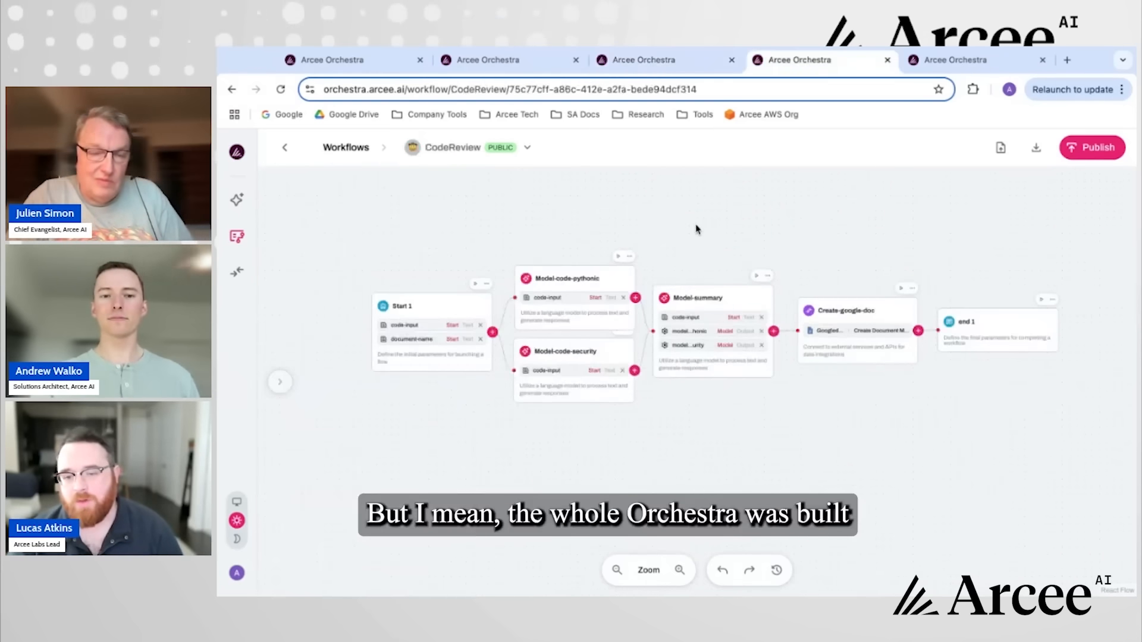
pyautogui.scroll(3, 697, 229)
pyautogui.scroll(-1, 697, 229)
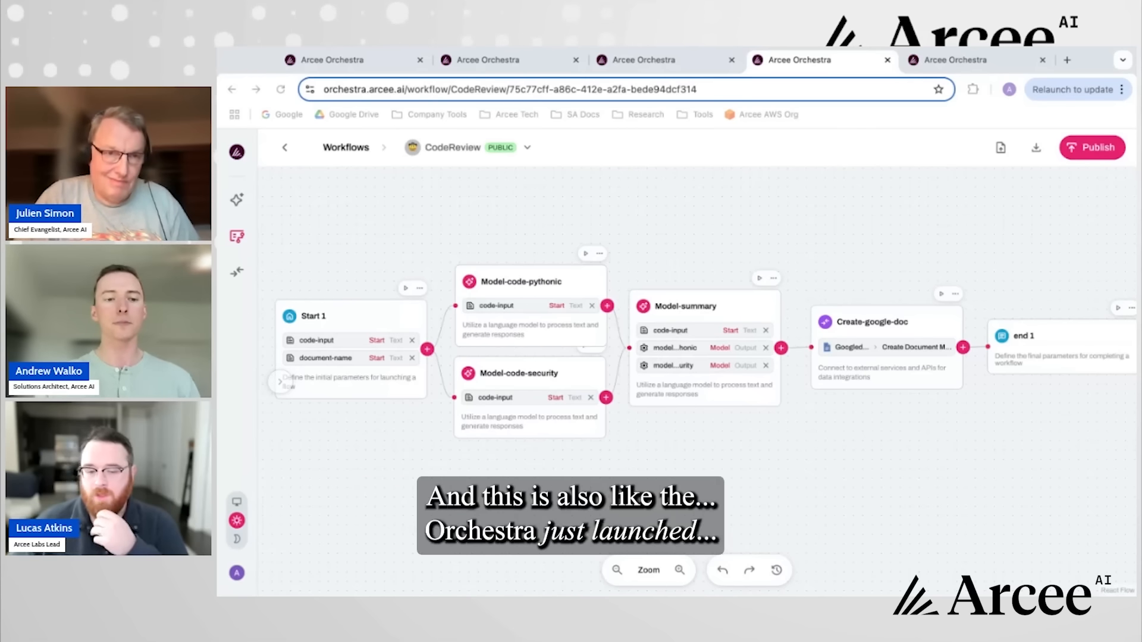
pyautogui.moveTo(449, 473); pyautogui.dragTo(450, 473)
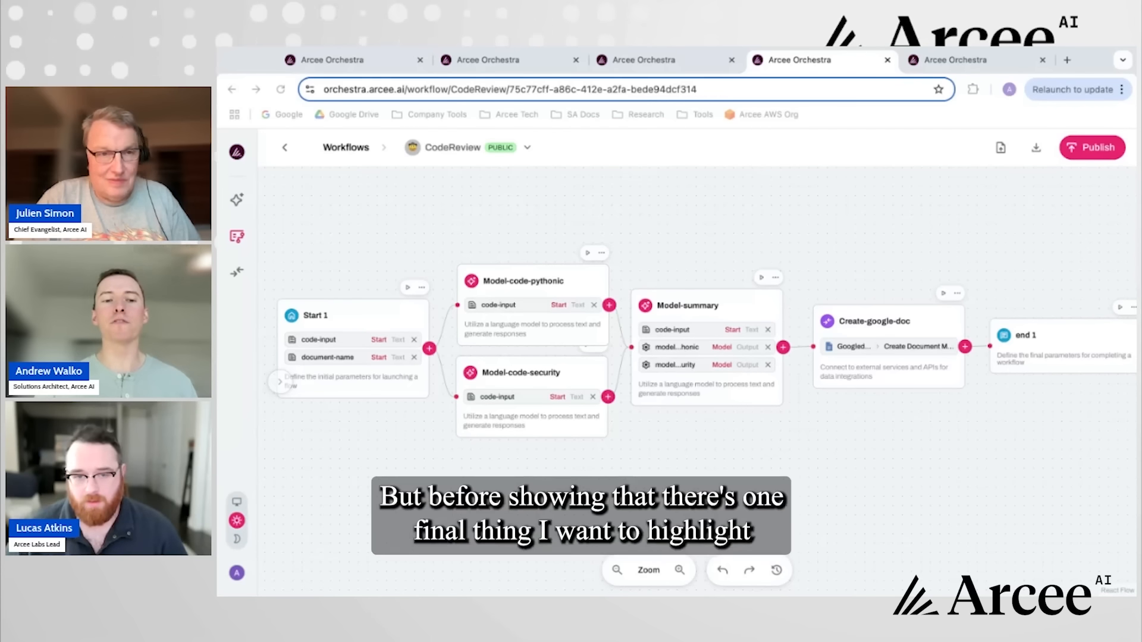
pyautogui.click(296, 520)
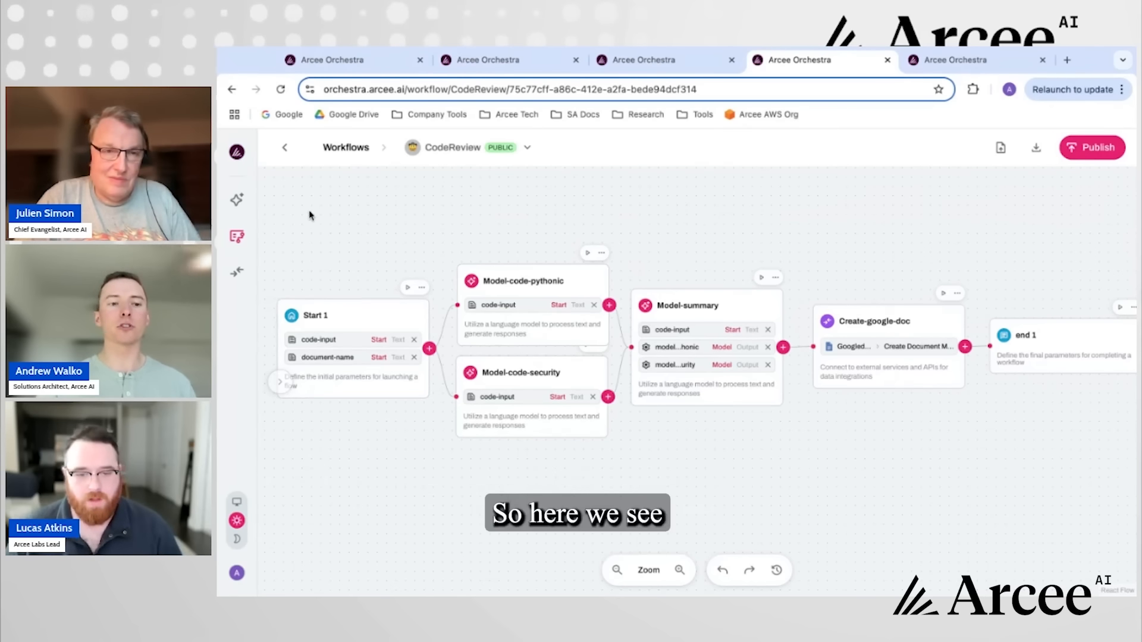
# - Add an Integrations node to the CodeReview workflow and place it just below the Model-summary node
pyautogui.click(284, 387)
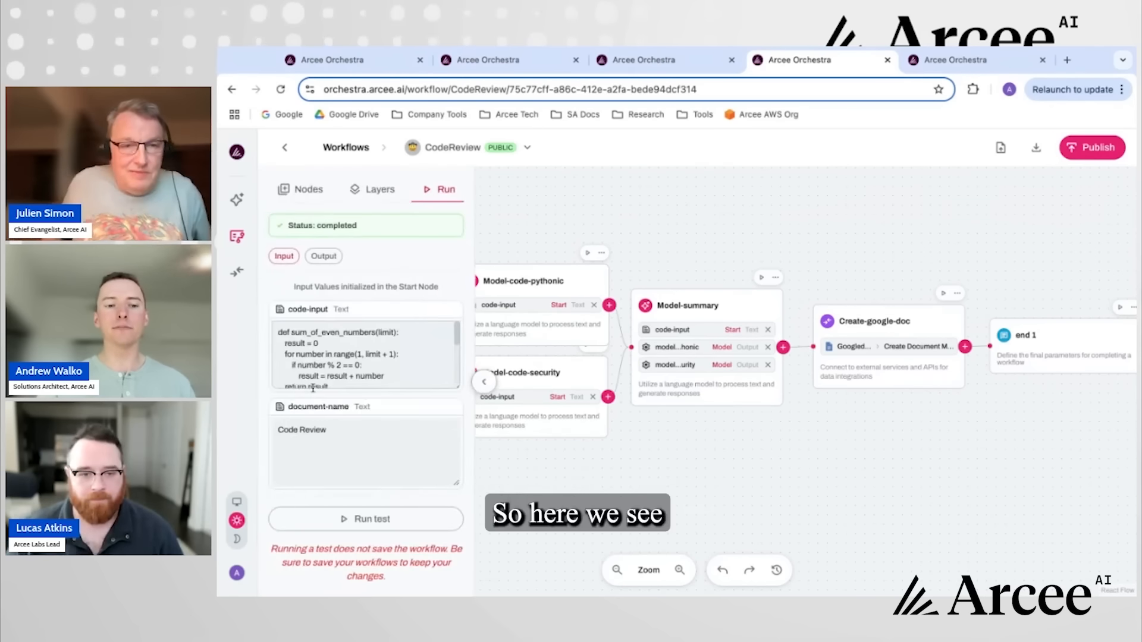
pyautogui.click(301, 188)
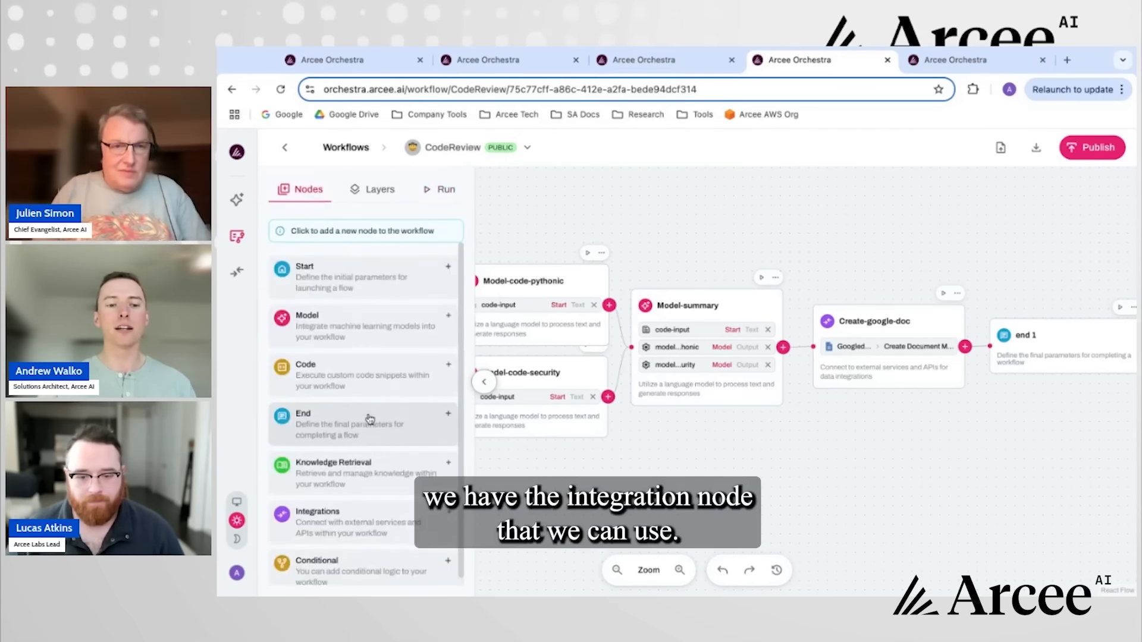
pyautogui.scroll(-1, 333, 464)
pyautogui.click(333, 514)
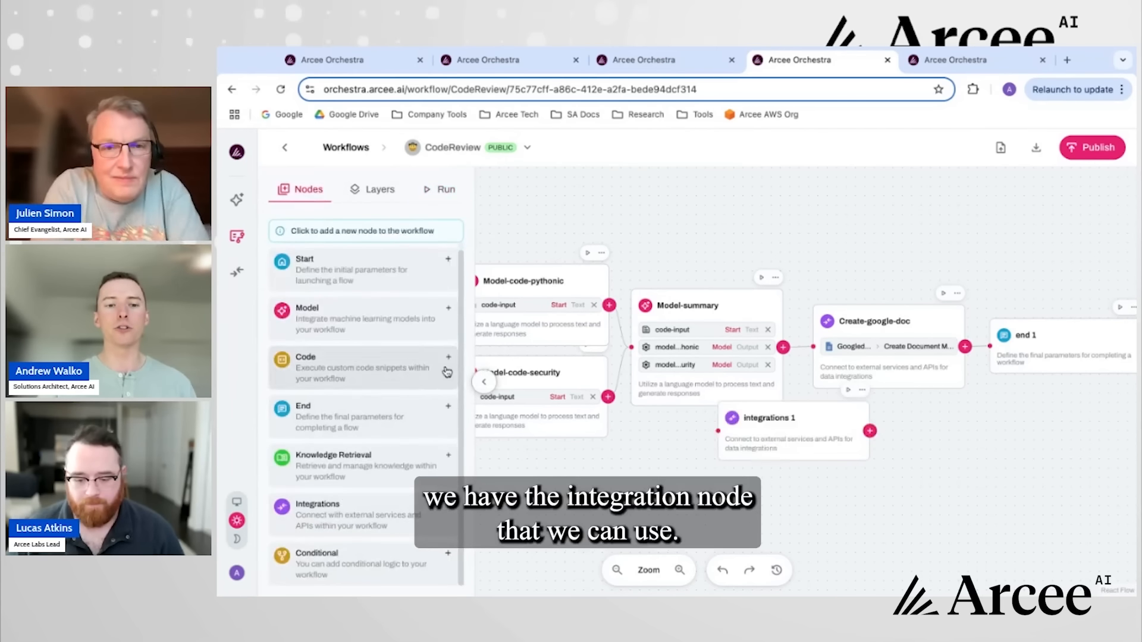
pyautogui.click(483, 381)
pyautogui.moveTo(782, 432); pyautogui.dragTo(736, 445)
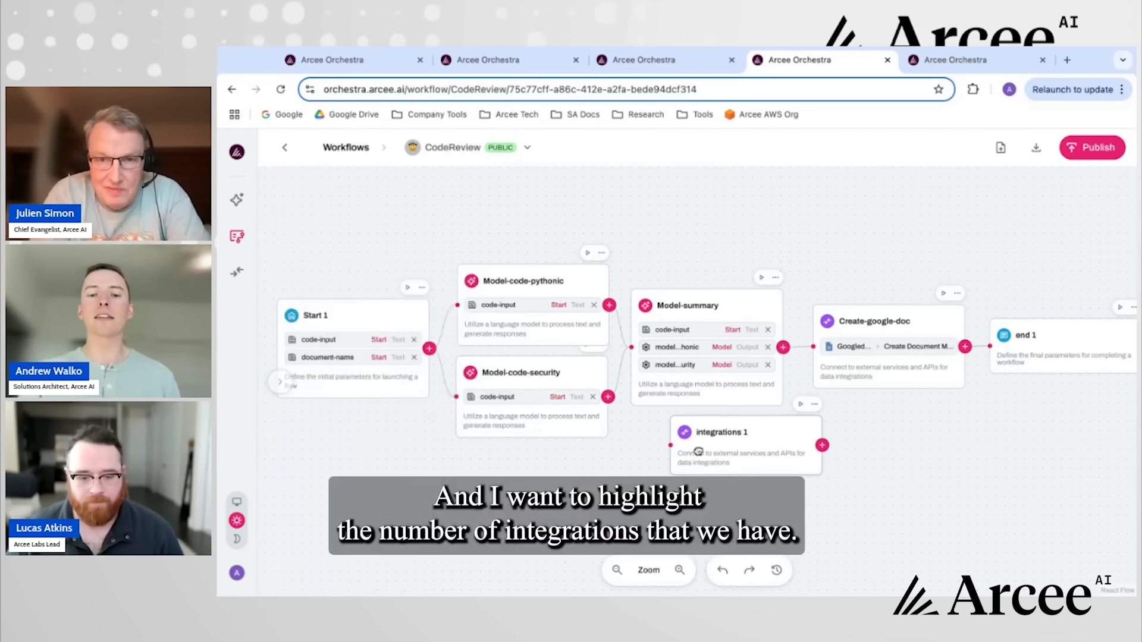
# - Open the integration chooser of the integrations 1 node and browse the available tools from Affinity through Discord and Dropbox to the Google tools
pyautogui.click(736, 444)
pyautogui.click(973, 300)
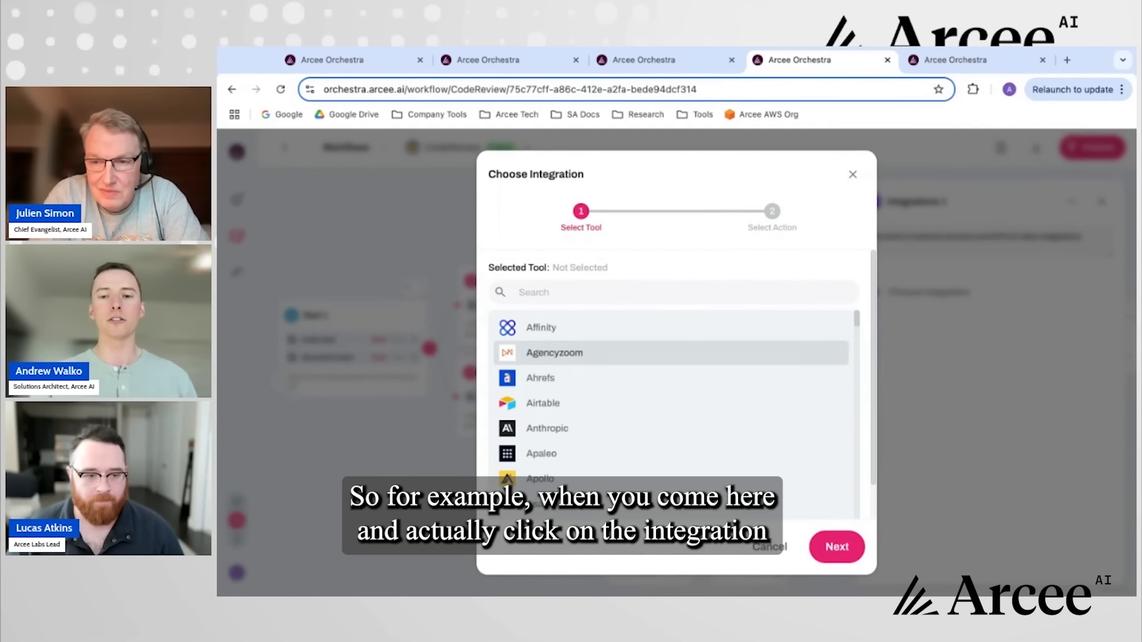
pyautogui.scroll(-3, 672, 410)
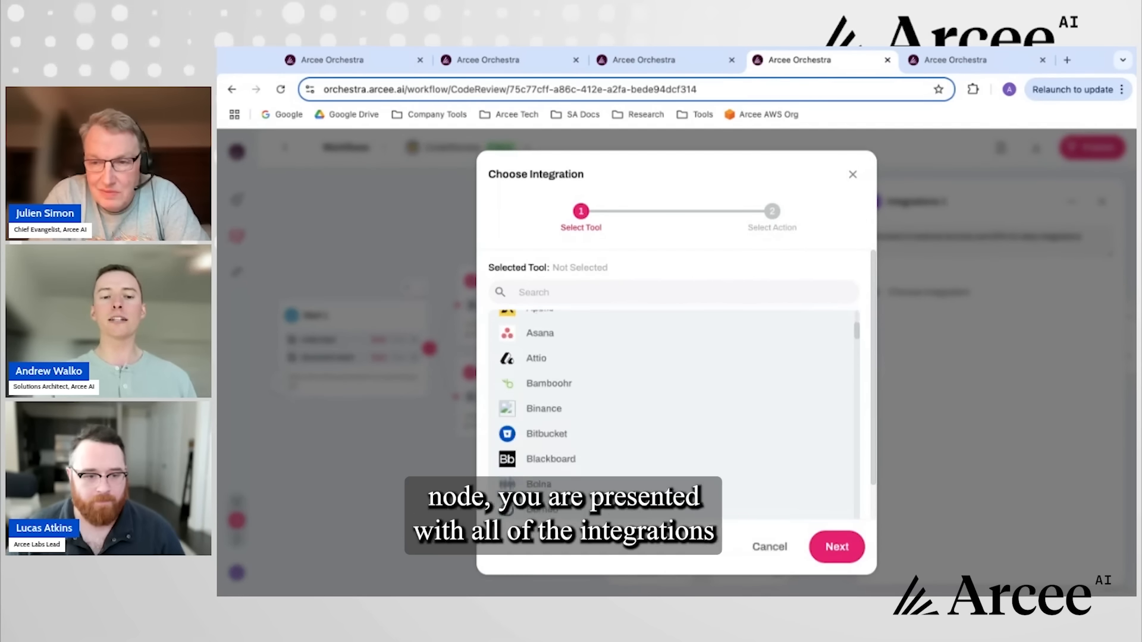
pyautogui.scroll(-5, 671, 410)
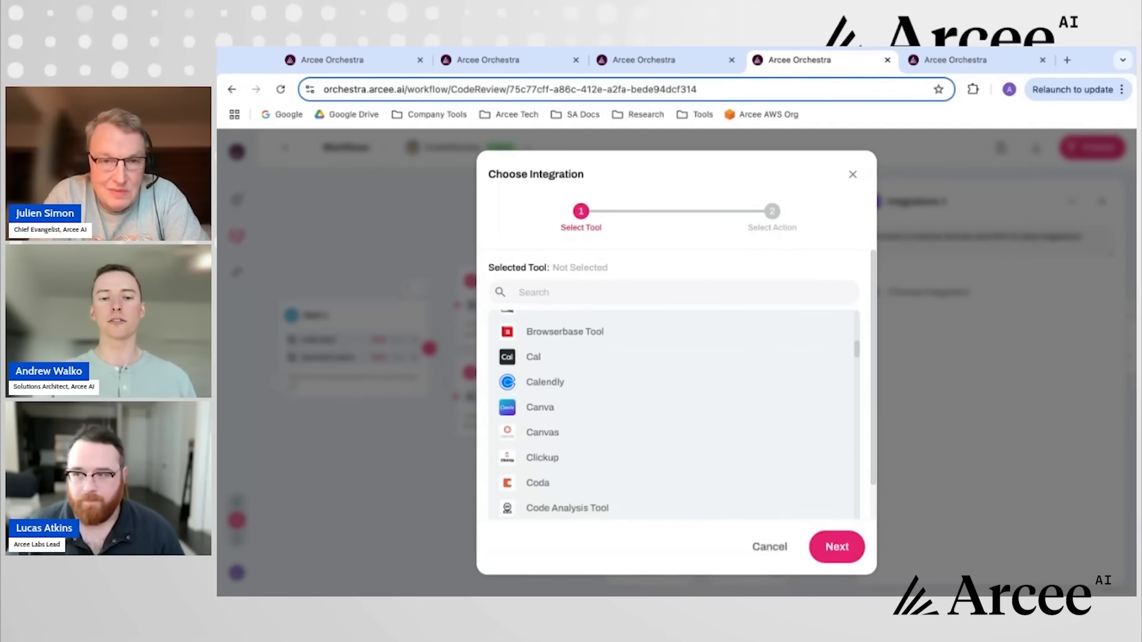
pyautogui.scroll(-3, 672, 410)
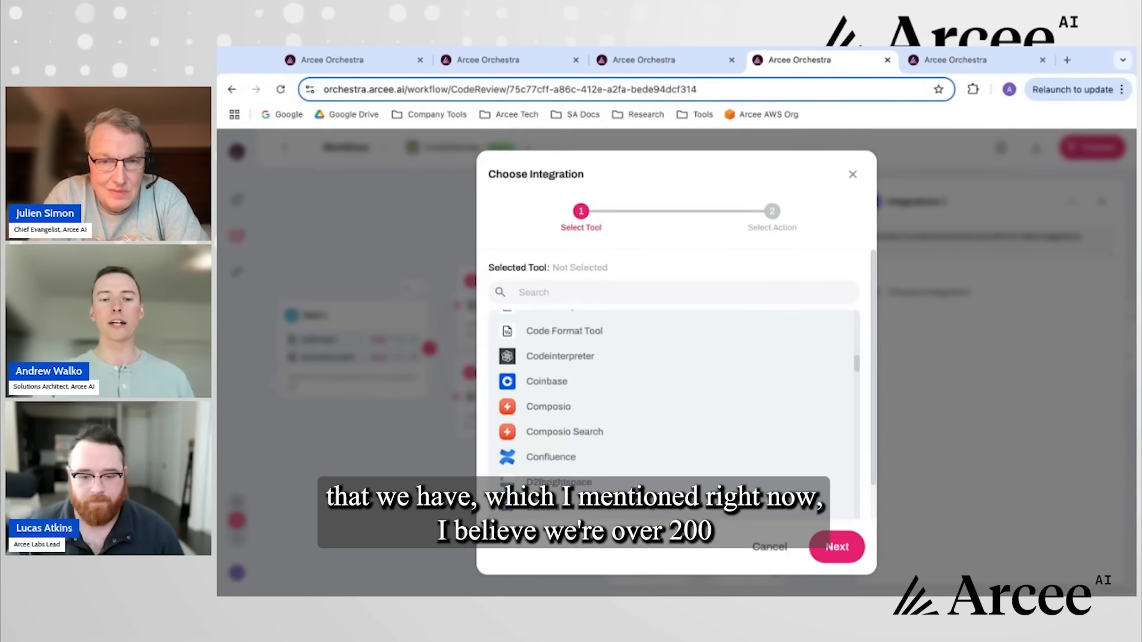
pyautogui.scroll(-4, 672, 363)
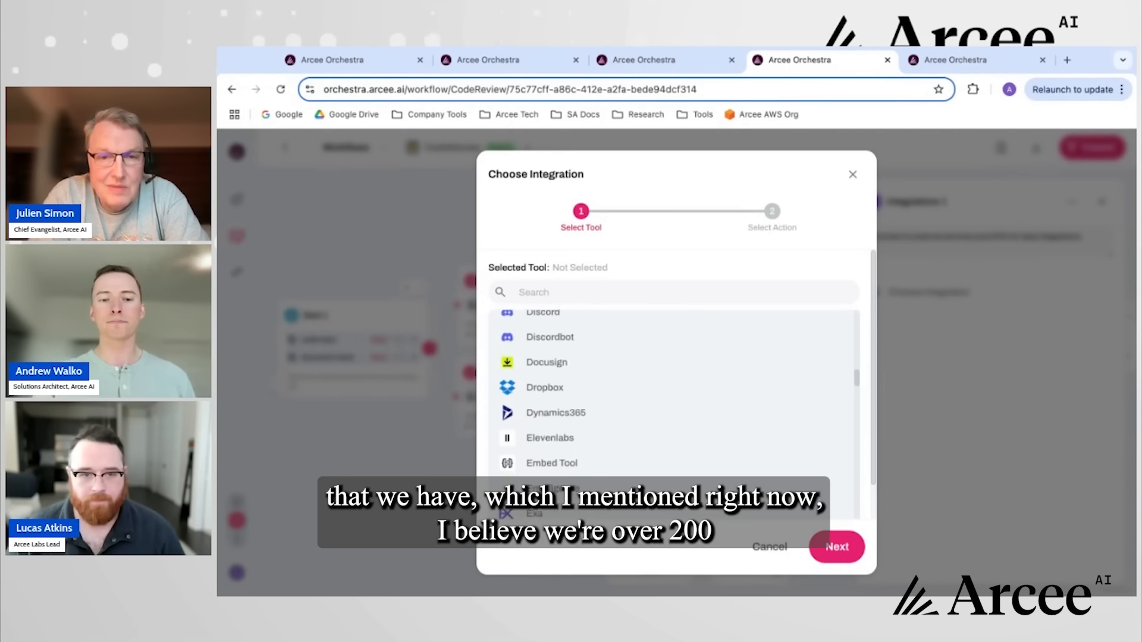
pyautogui.scroll(-4, 672, 411)
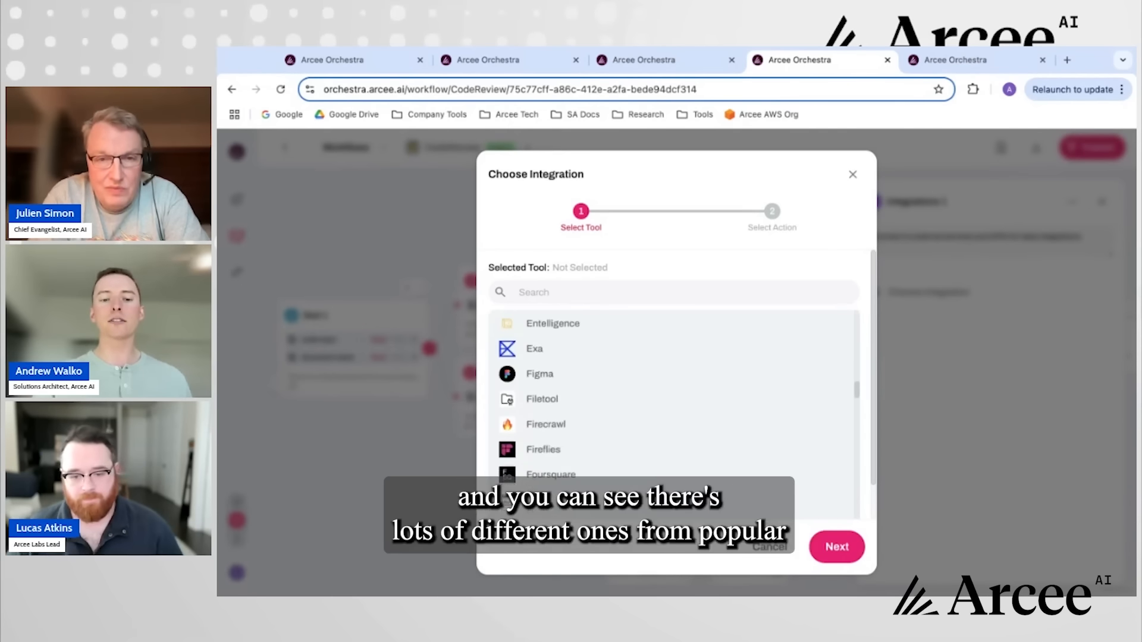
pyautogui.scroll(-1, 672, 410)
pyautogui.scroll(4, 672, 428)
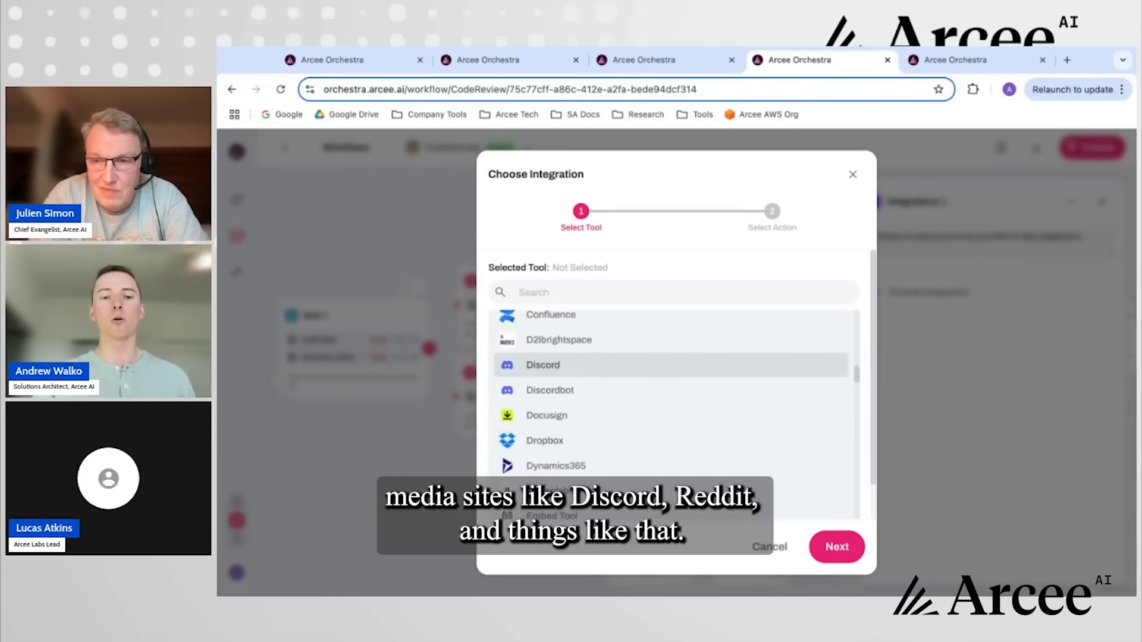
pyautogui.scroll(-4, 671, 387)
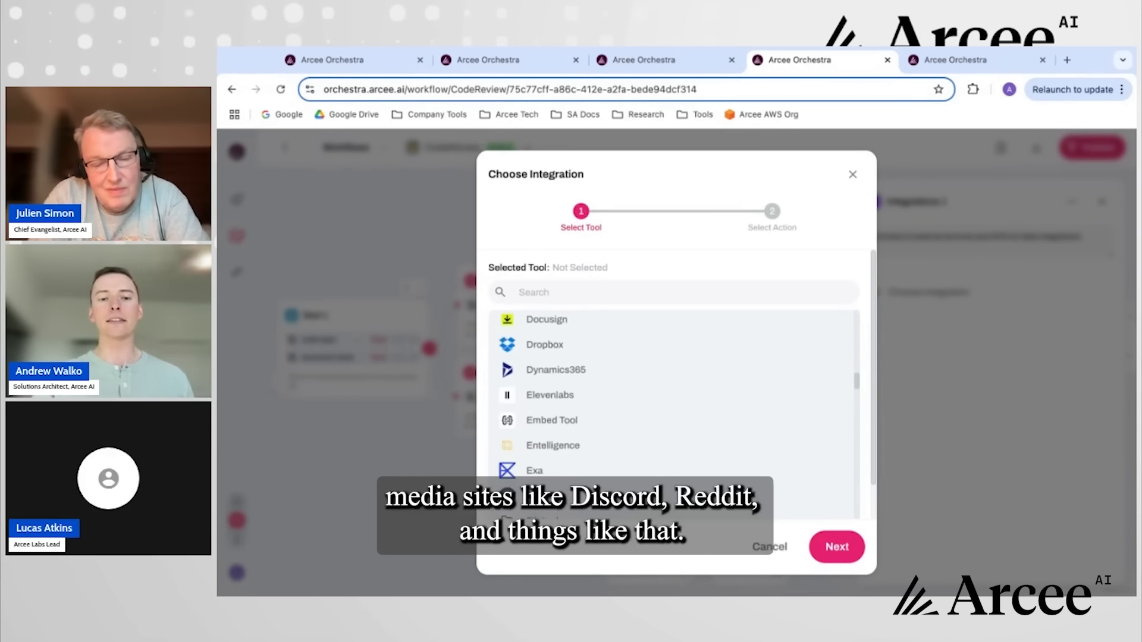
pyautogui.scroll(1, 671, 386)
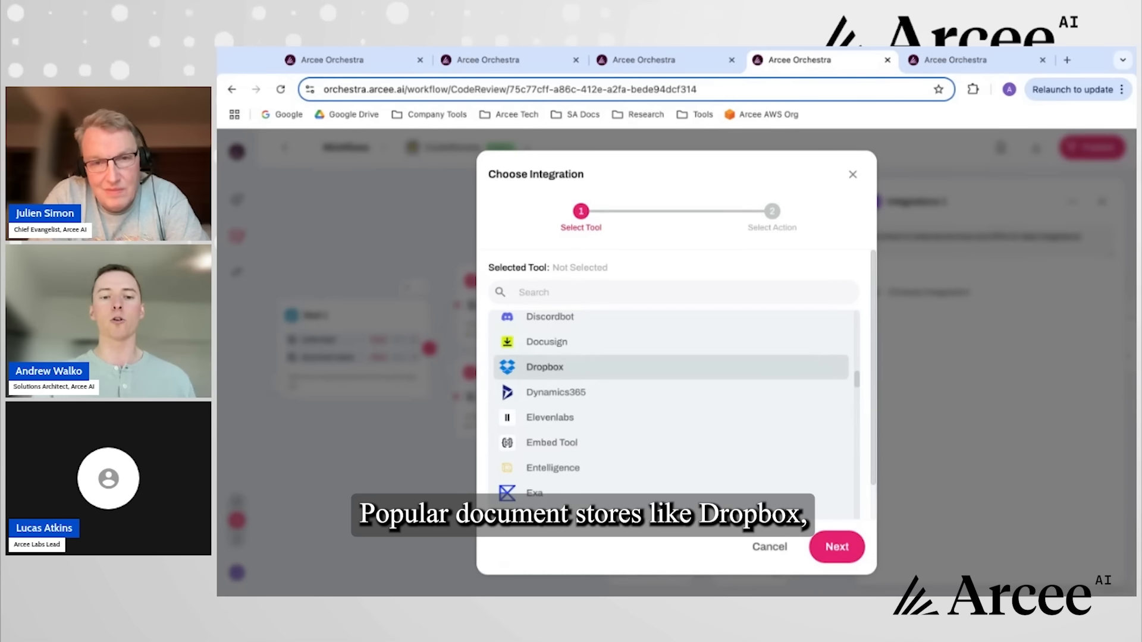
pyautogui.scroll(-10, 670, 386)
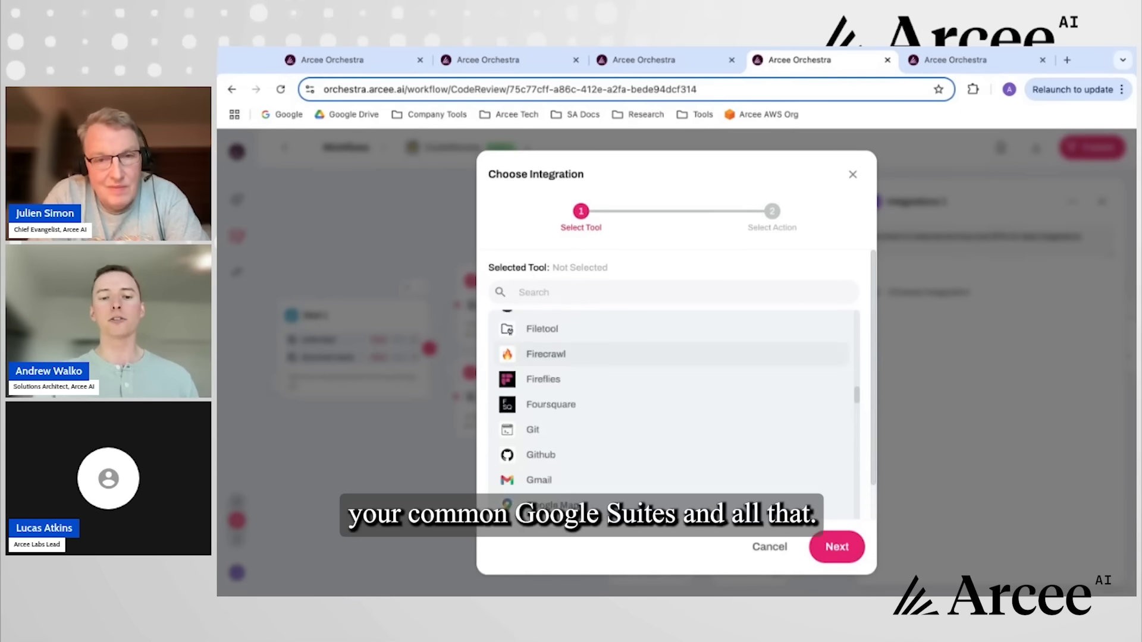
pyautogui.scroll(-1, 671, 353)
pyautogui.scroll(1, 670, 353)
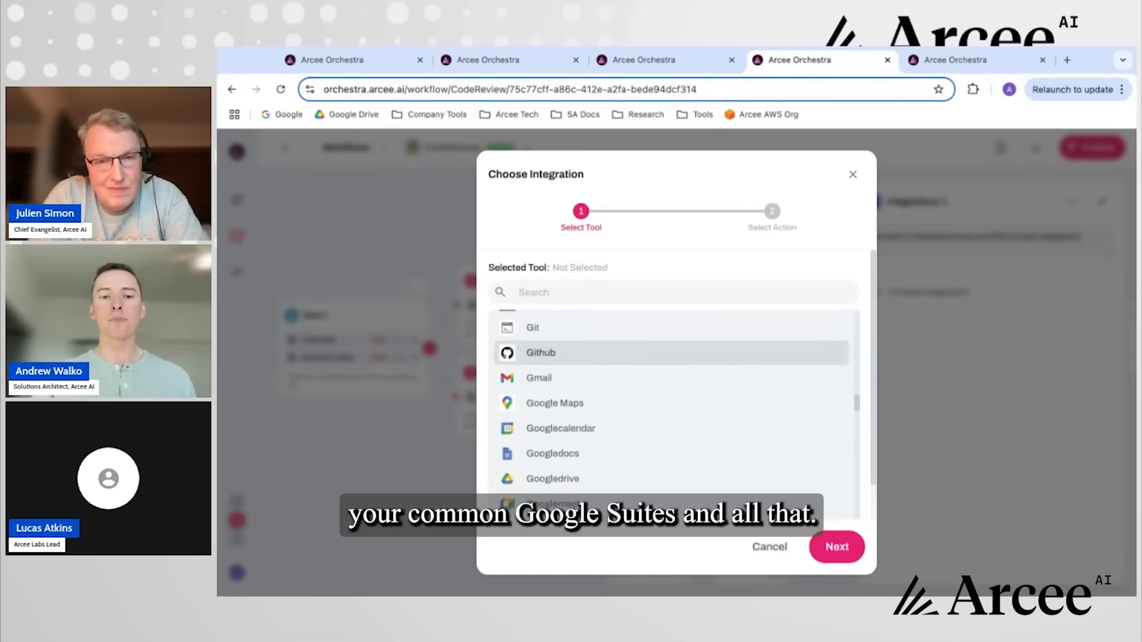
# - Search the integration tools for "slack", select Slack and proceed to its action selection
pyautogui.click(685, 290)
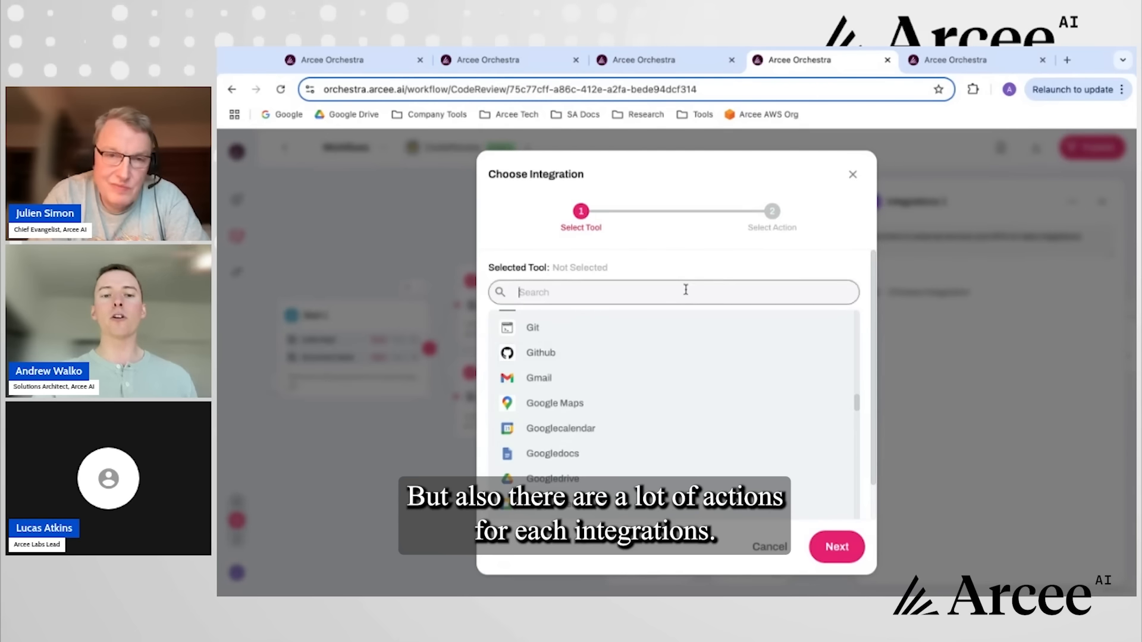
pyautogui.write('slack')
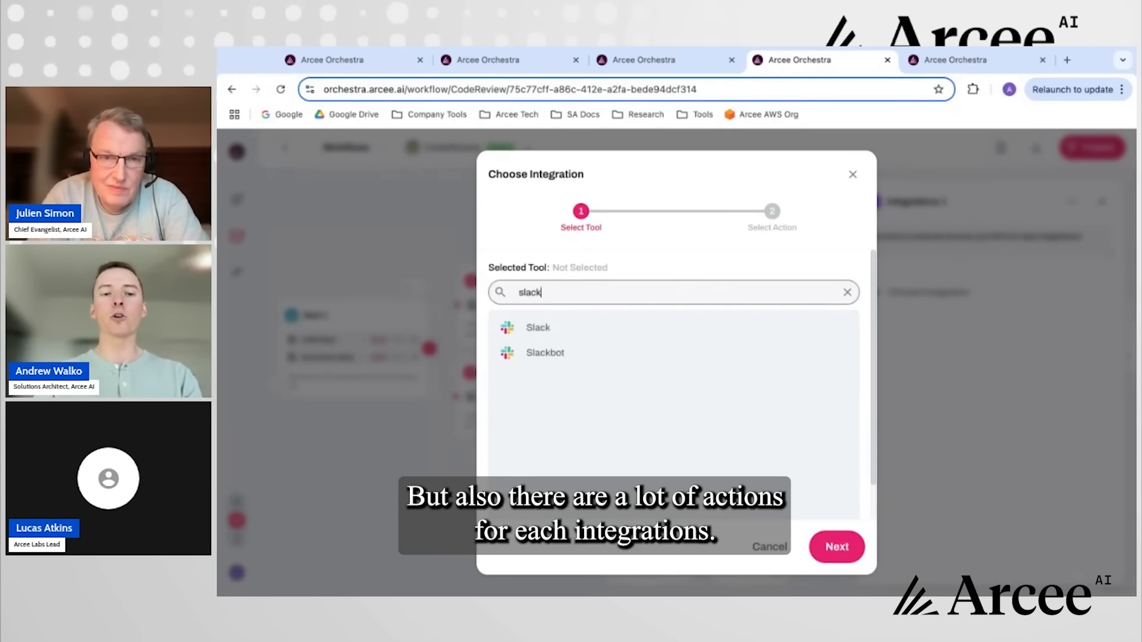
pyautogui.click(619, 328)
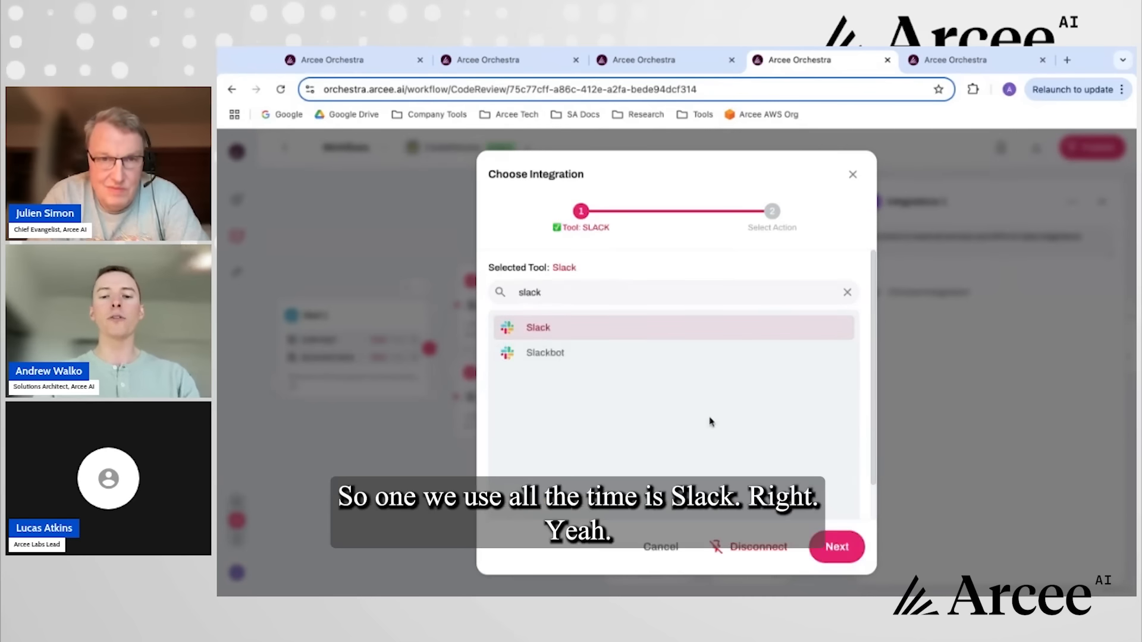
pyautogui.click(855, 556)
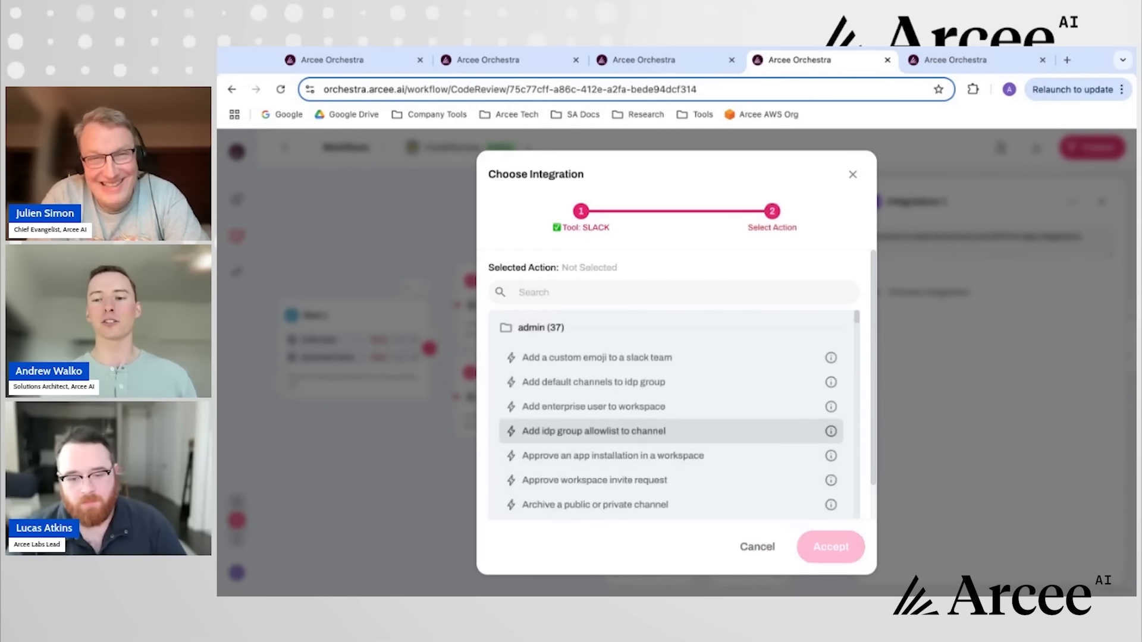
# - Browse the Slack actions from the admin group through conversations, and leave the chooser and node settings without picking an action
pyautogui.scroll(-5, 672, 416)
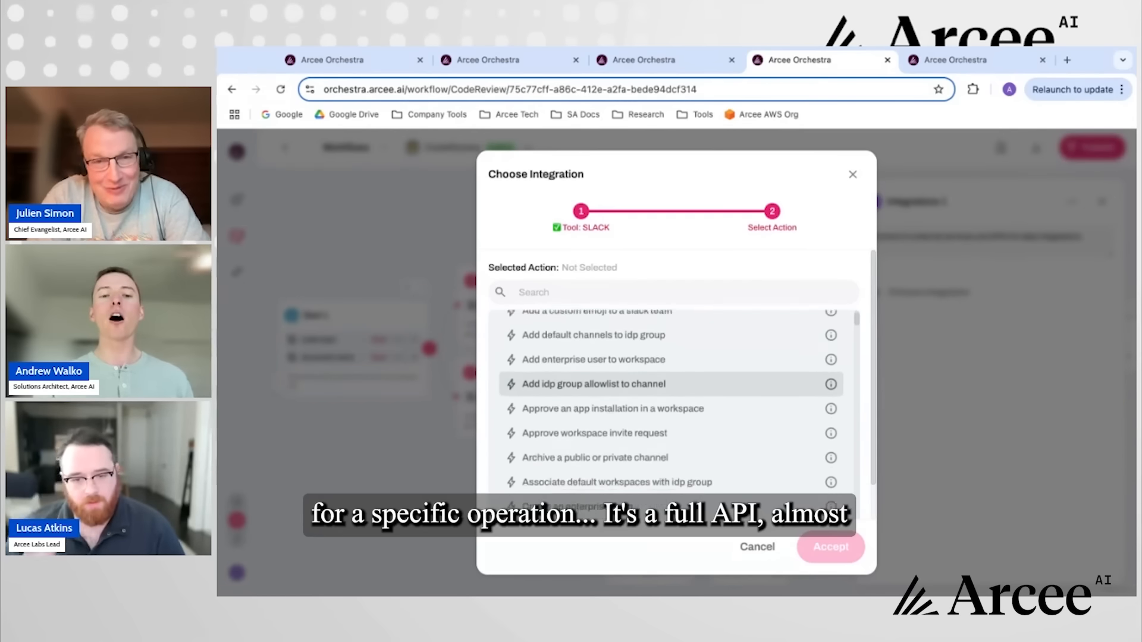
pyautogui.scroll(-5, 672, 443)
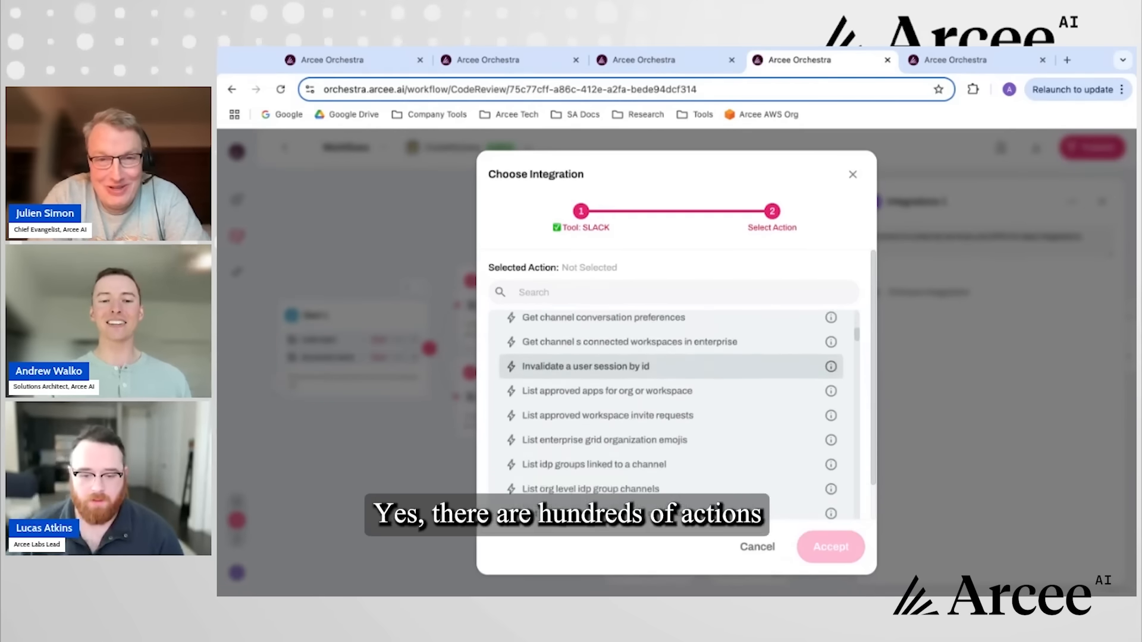
pyautogui.scroll(-5, 672, 417)
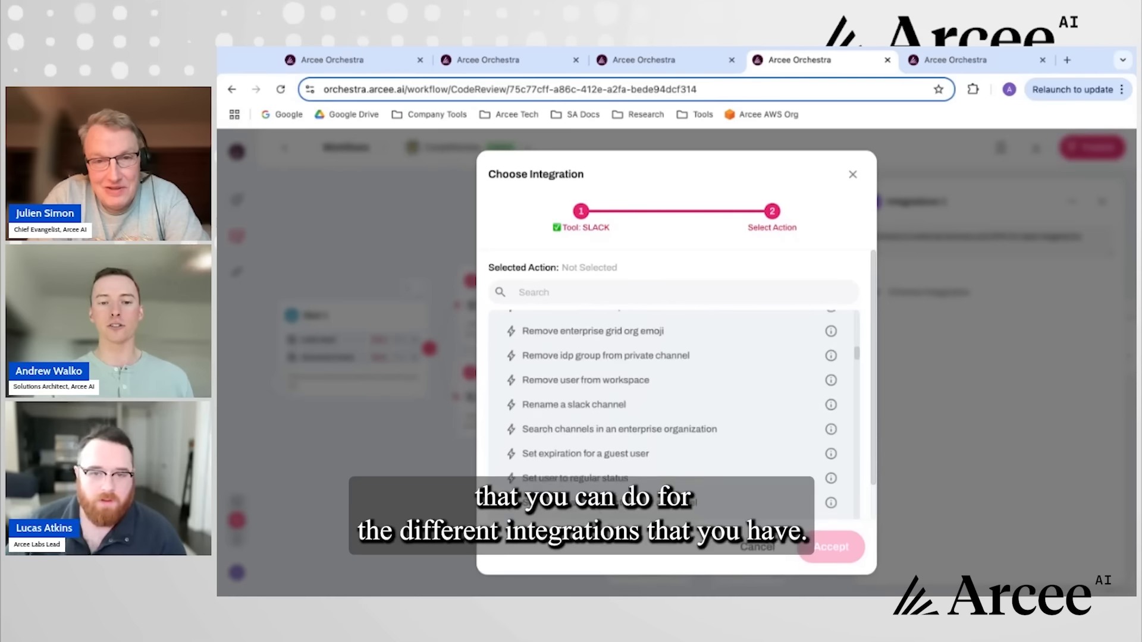
pyautogui.scroll(-5, 671, 397)
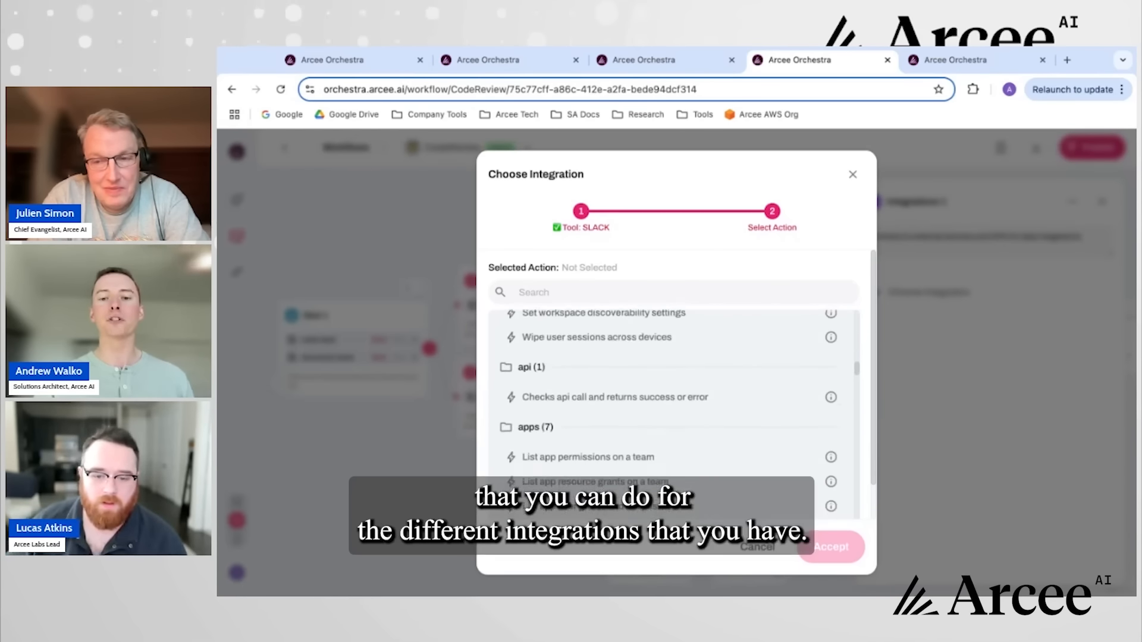
pyautogui.scroll(-3, 672, 416)
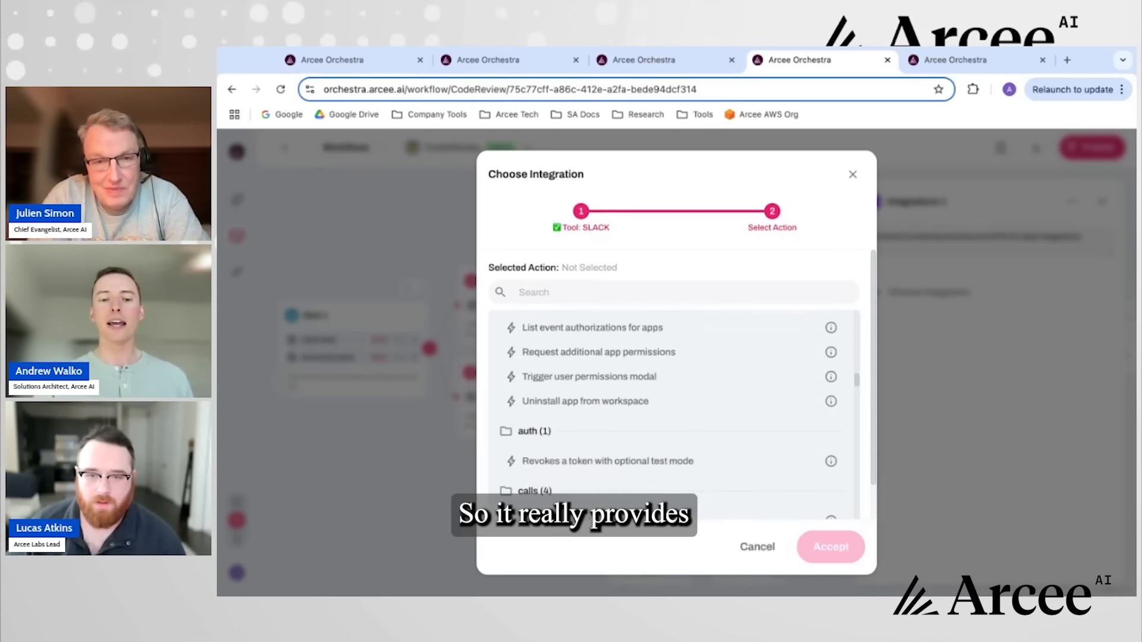
pyautogui.scroll(-4, 671, 416)
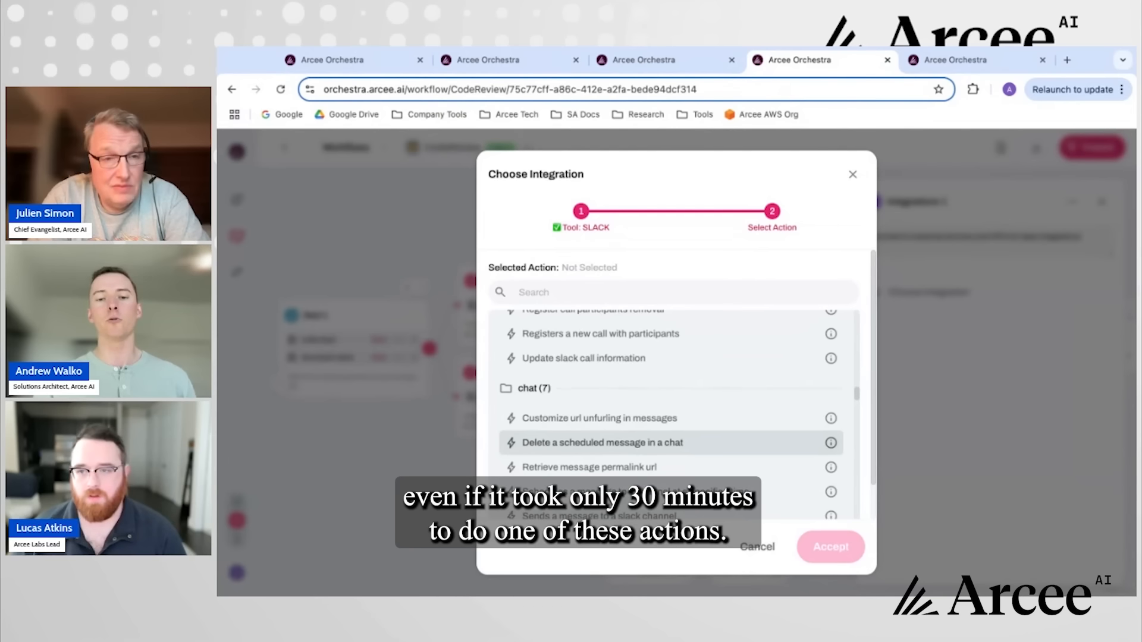
pyautogui.scroll(-5, 671, 446)
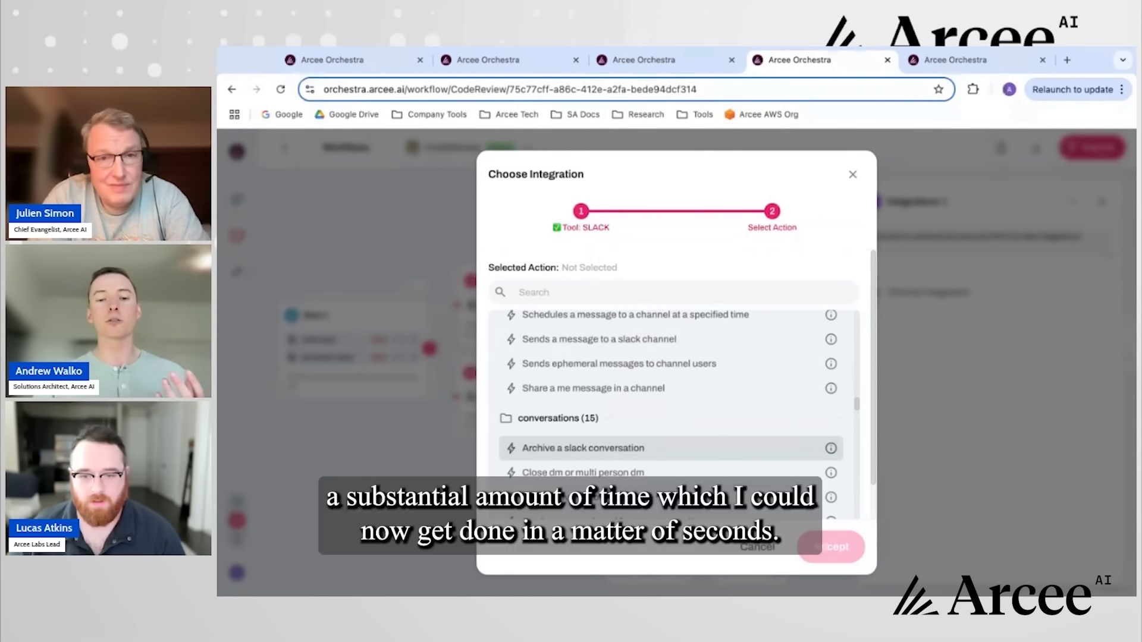
pyautogui.scroll(-2, 672, 410)
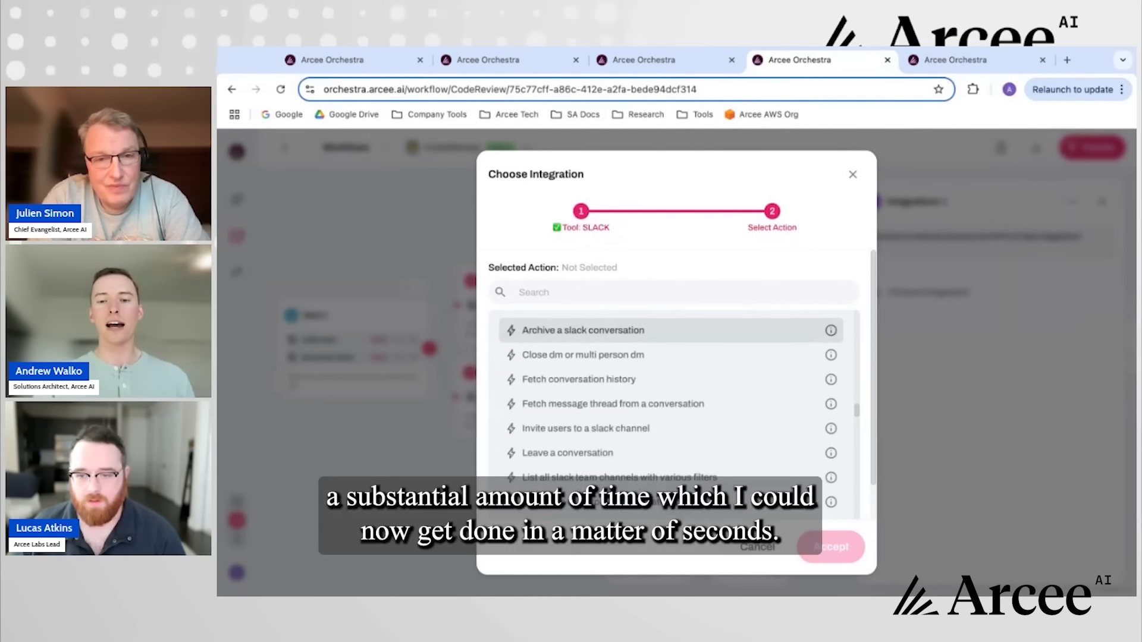
pyautogui.scroll(-2, 672, 410)
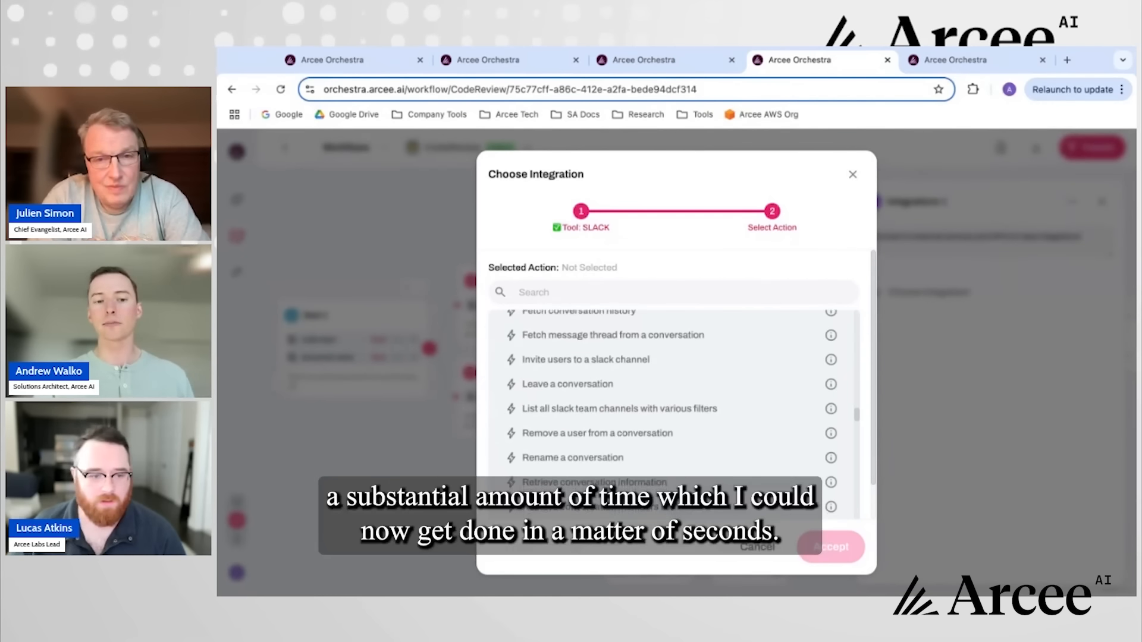
pyautogui.click(750, 542)
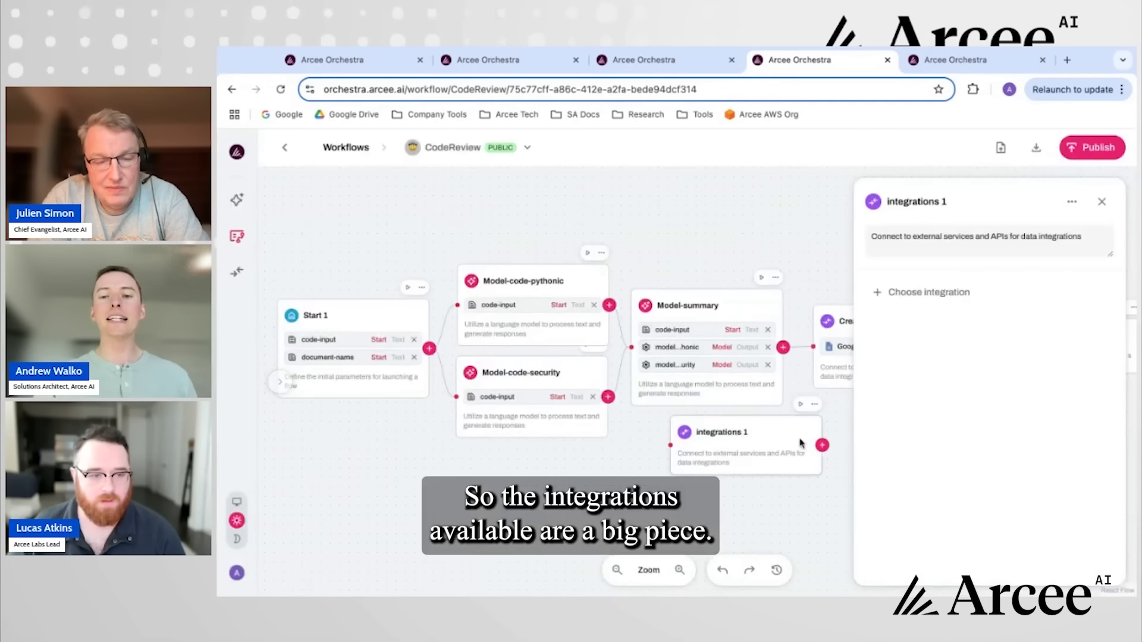
pyautogui.click(1103, 200)
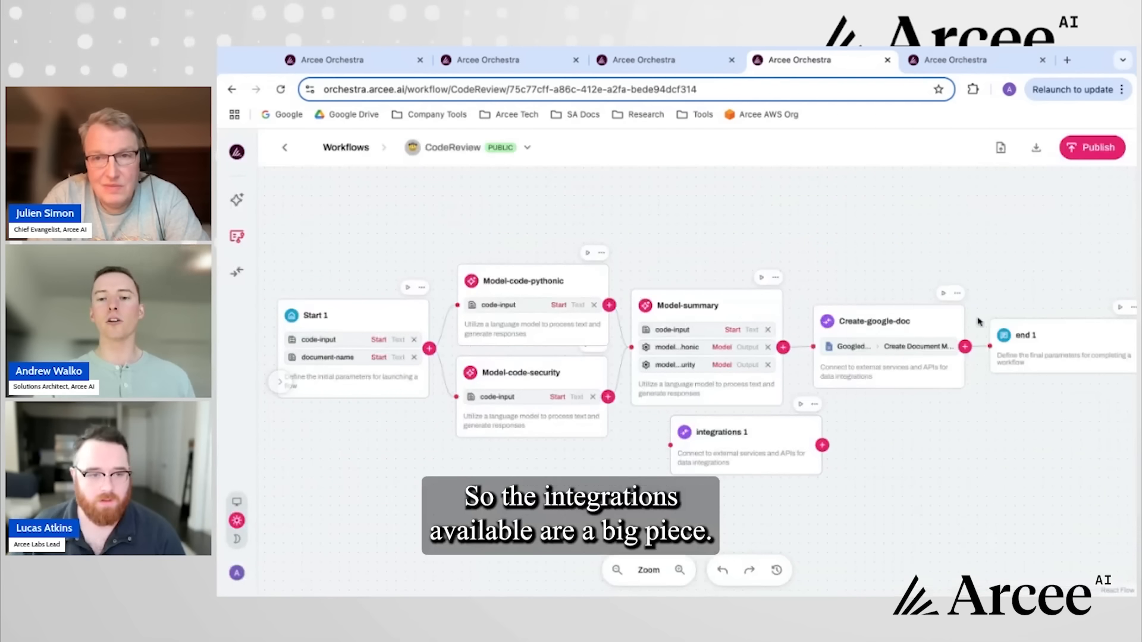